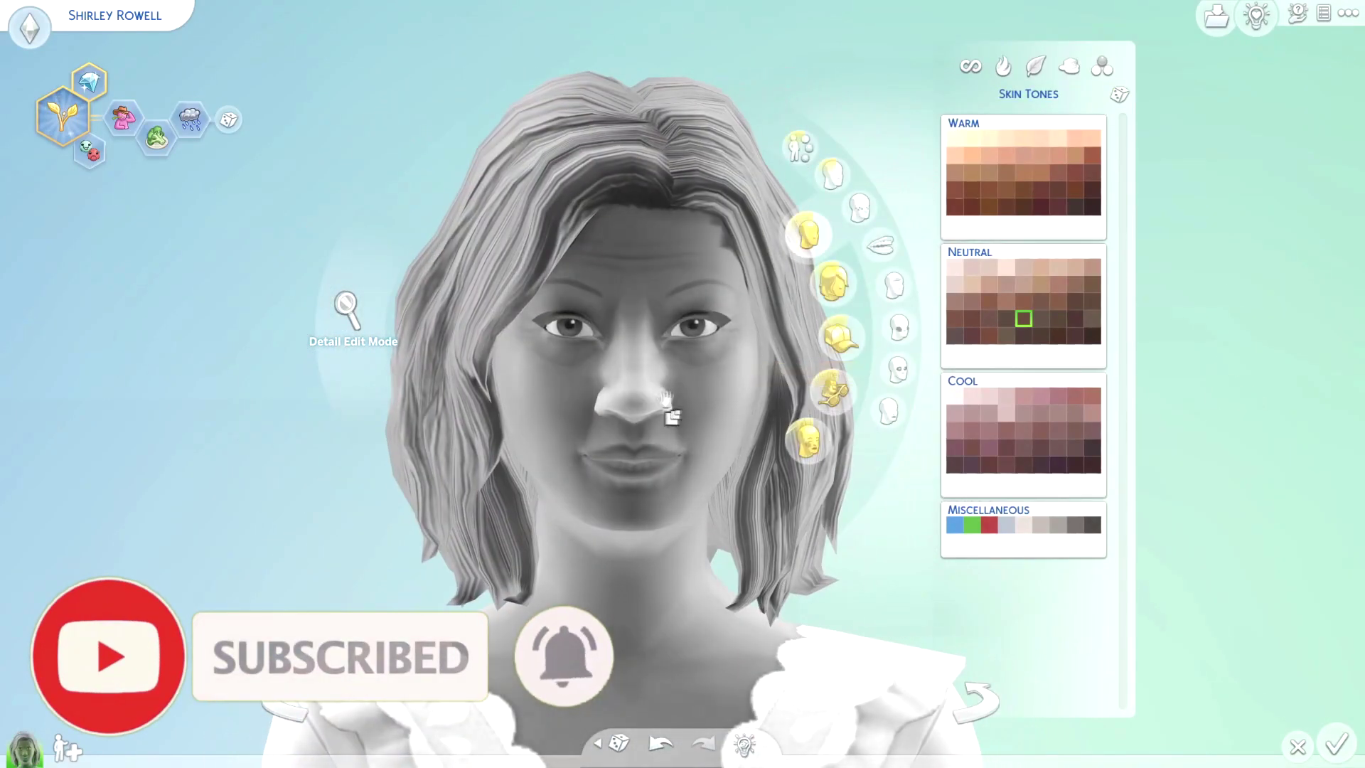
# Select the nose presets and enter Detail Edit Mode for a close-up of the face
pyautogui.click(664, 404)
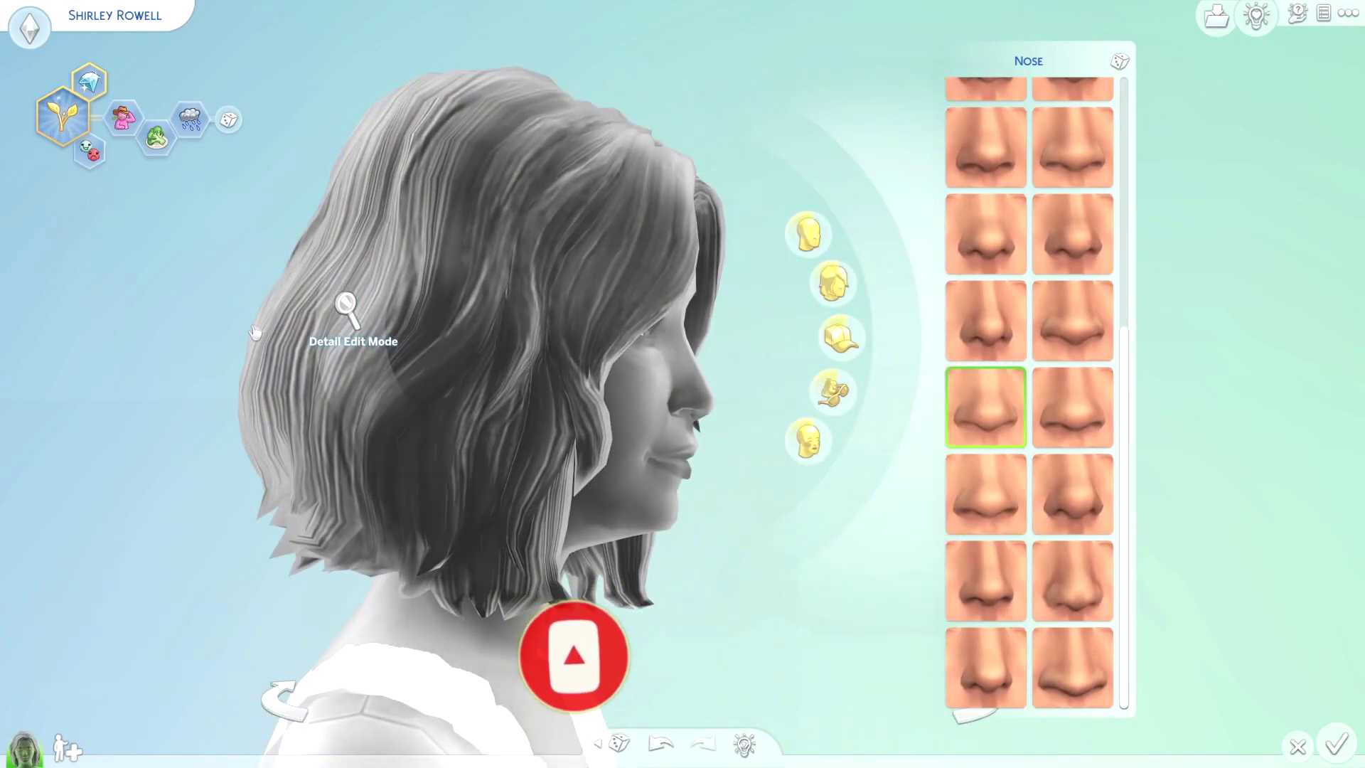
pyautogui.click(347, 307)
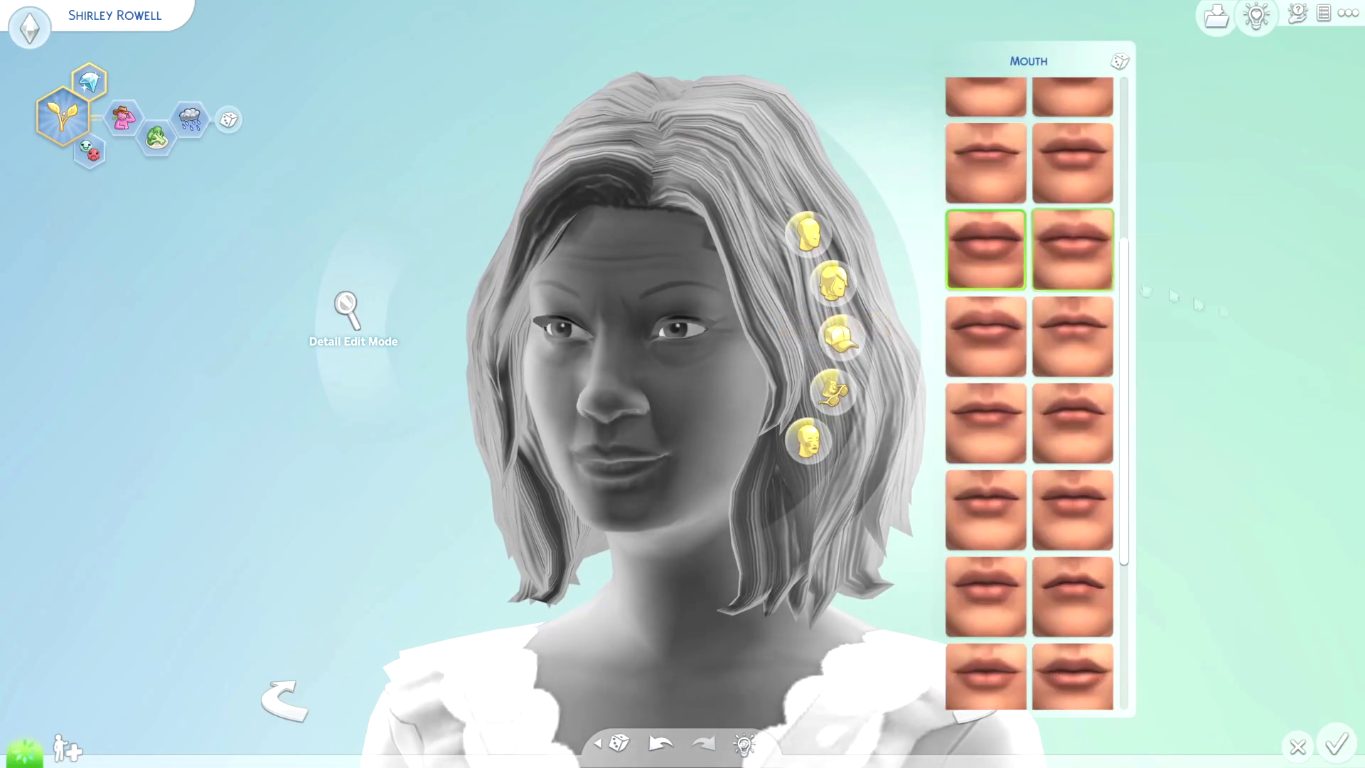
pyautogui.click(347, 307)
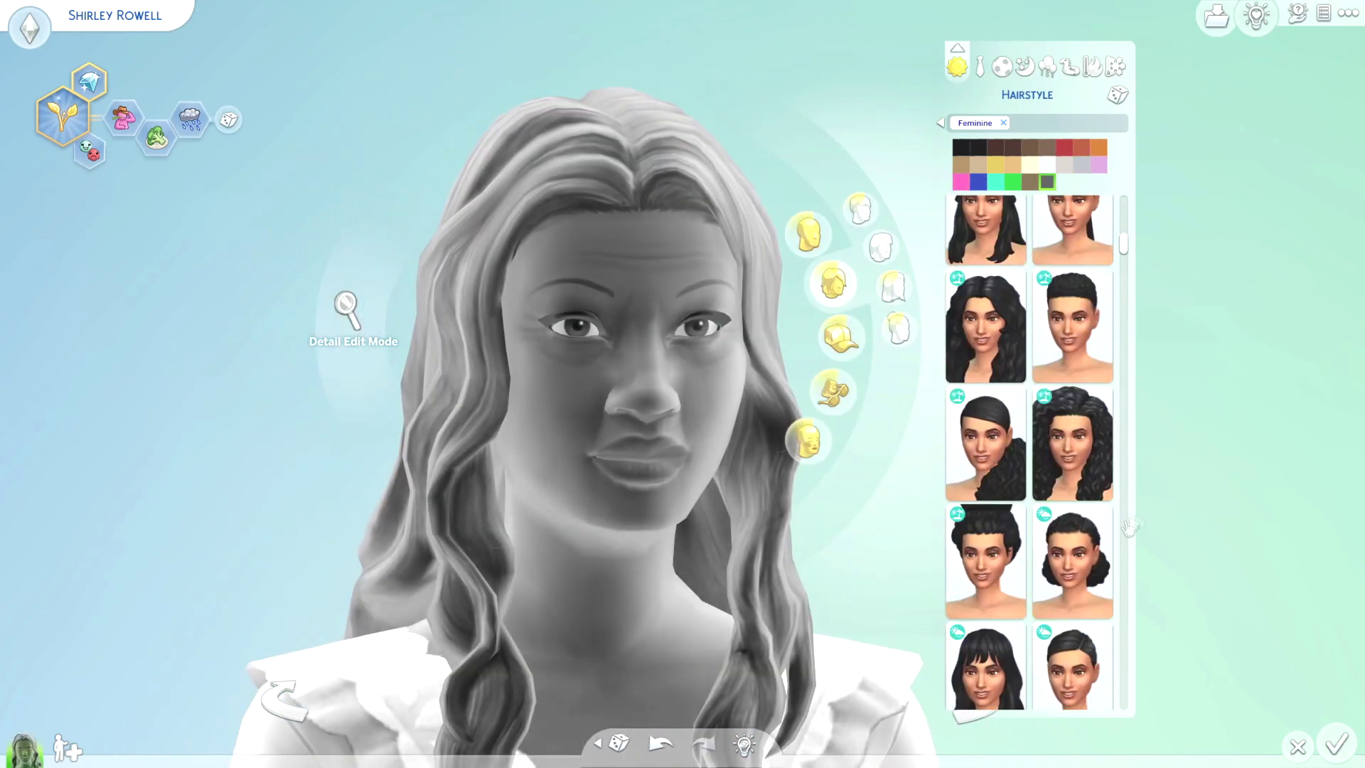
# Browse the hairstyle tiles and apply the curly updo with a high bun
pyautogui.click(985, 504)
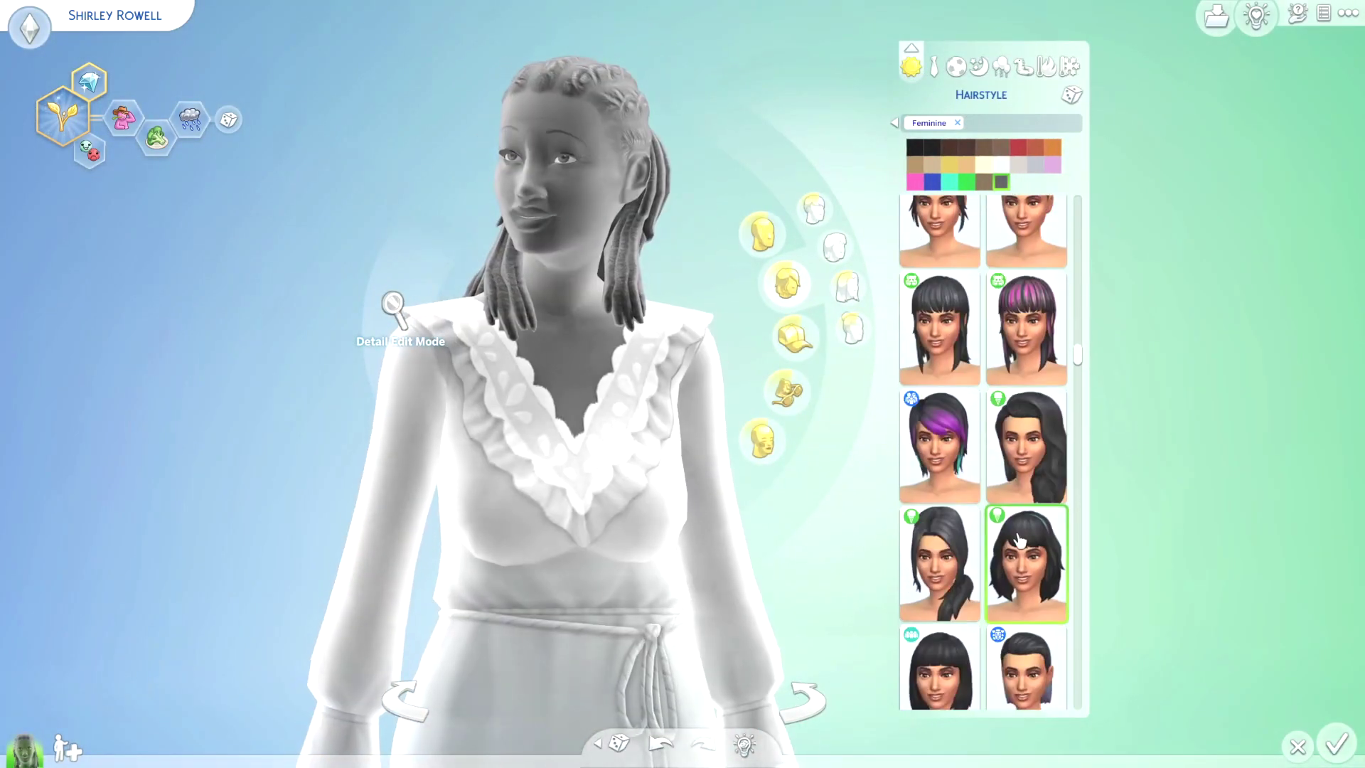
pyautogui.click(1021, 539)
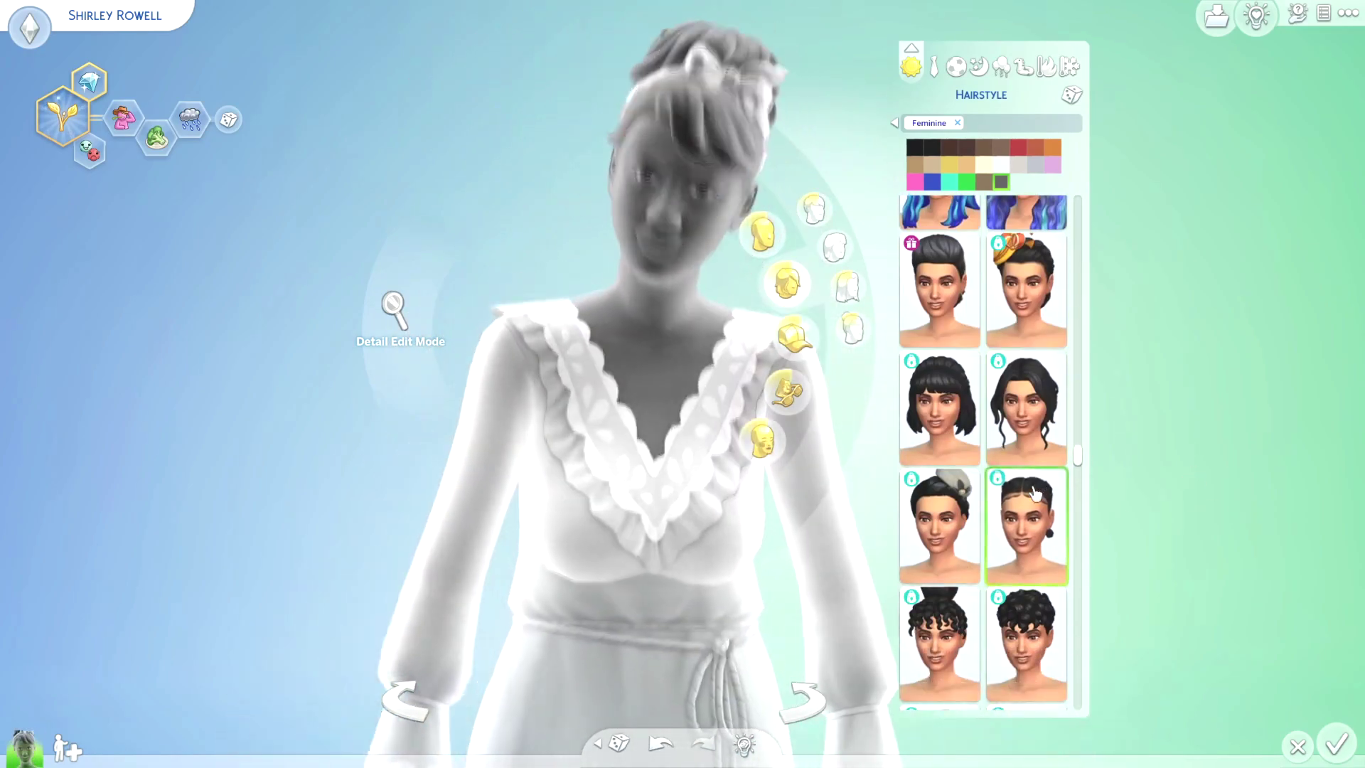
pyautogui.click(940, 385)
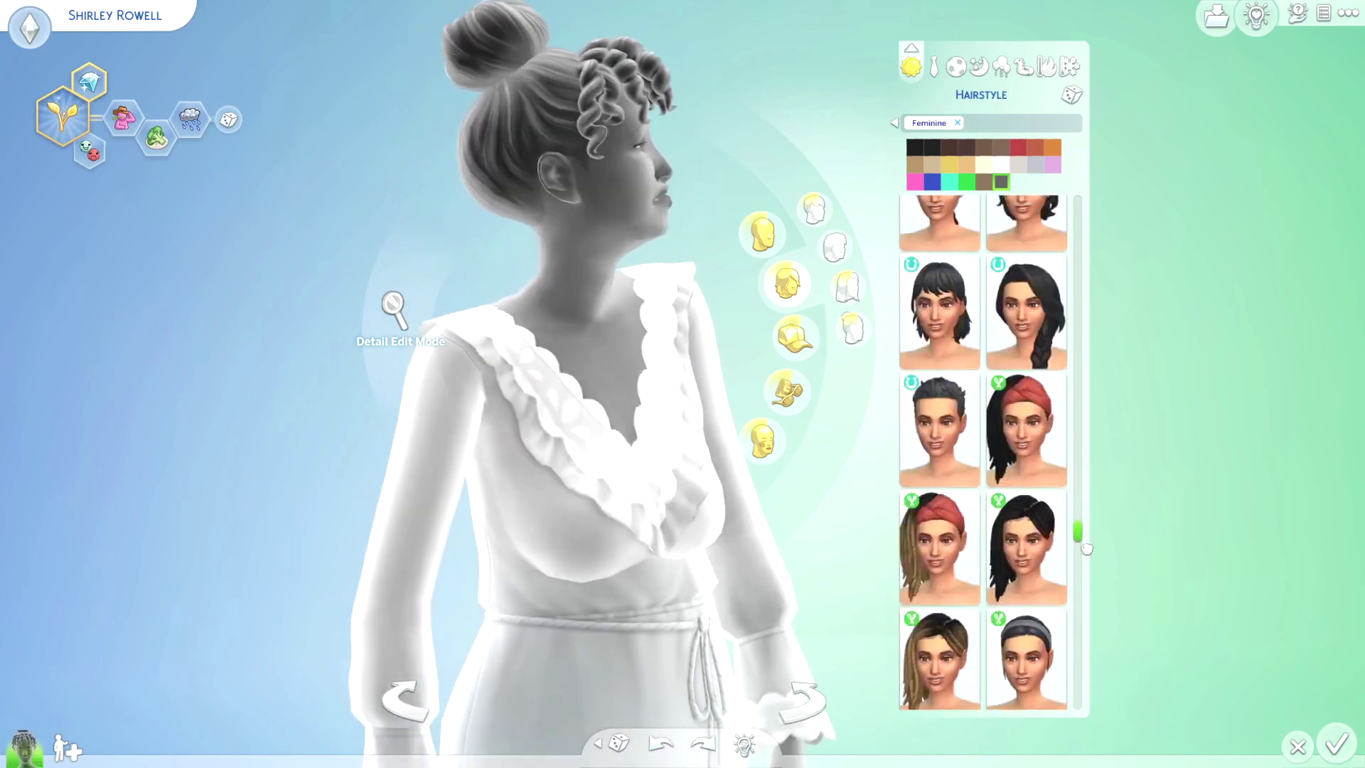
pyautogui.scroll(-5, 1019, 593)
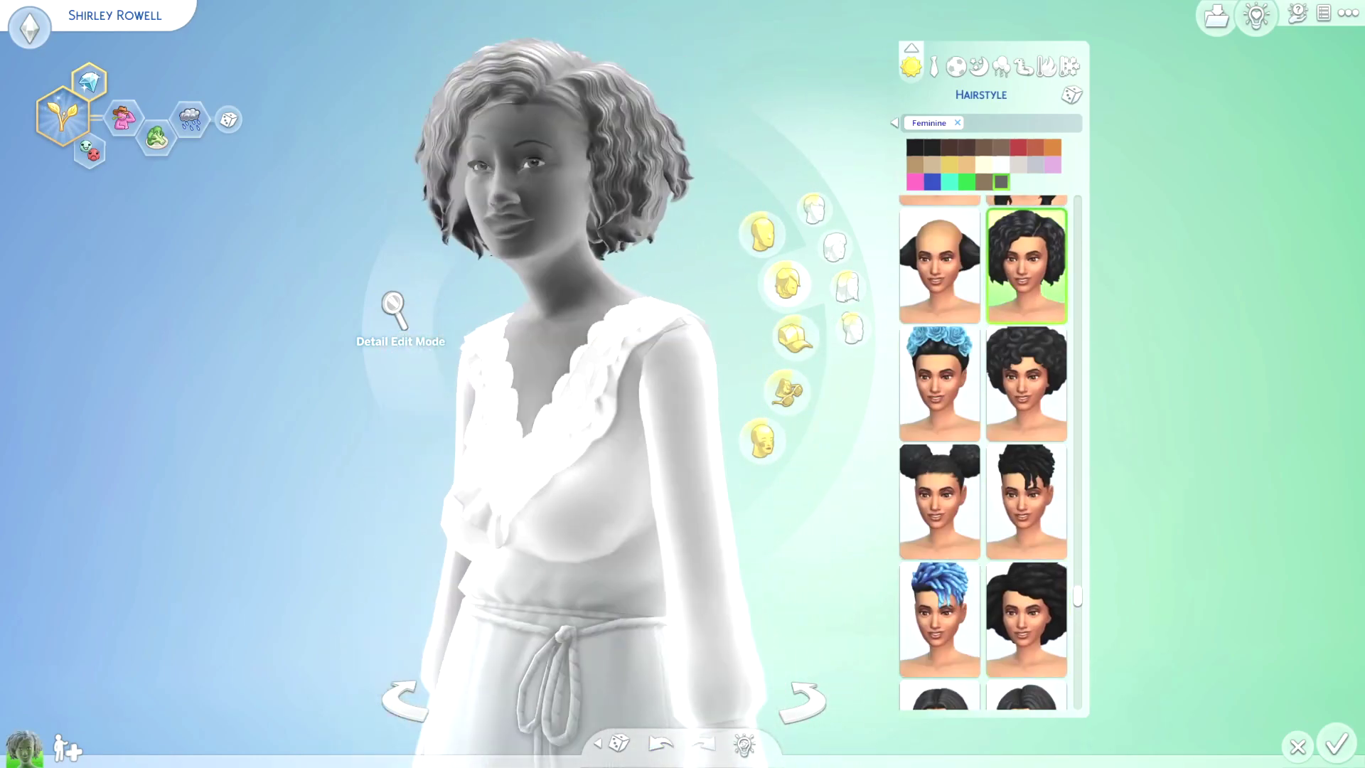
pyautogui.scroll(-3, 1056, 623)
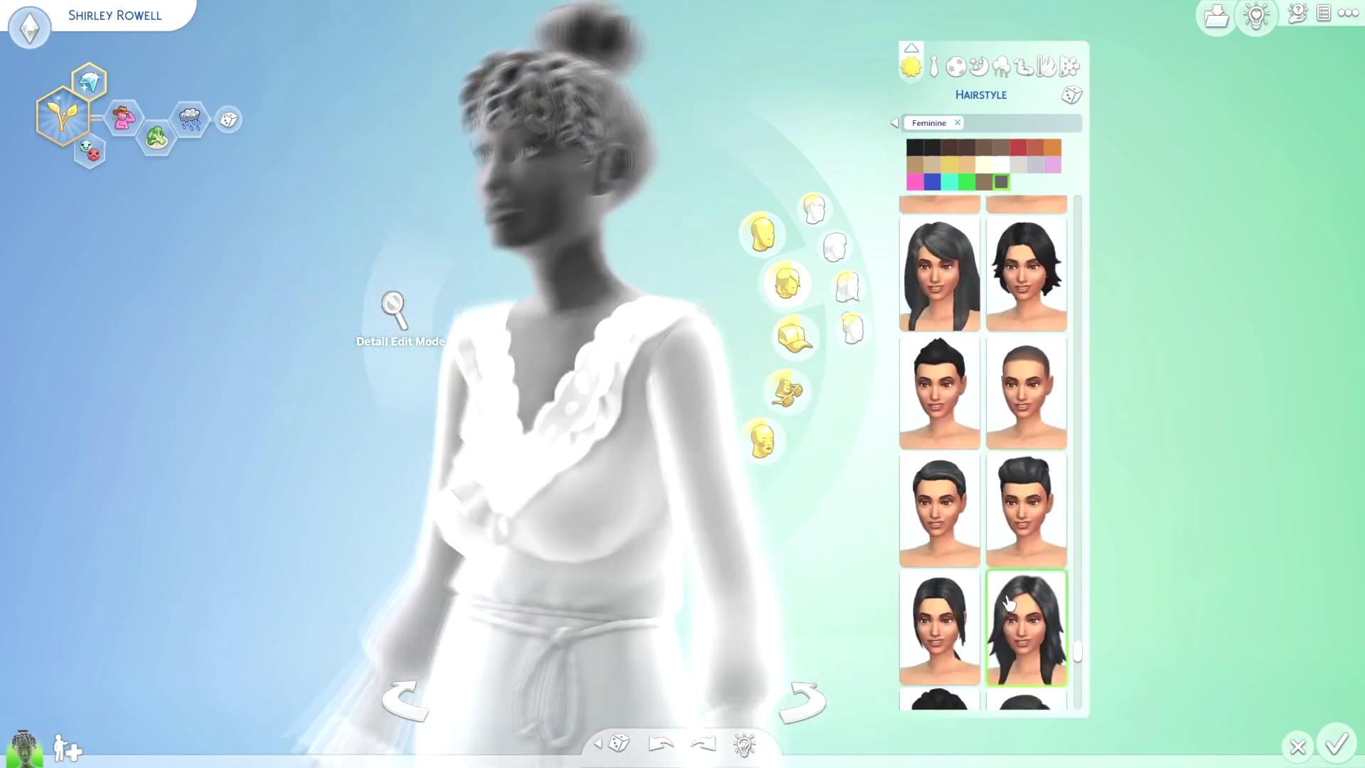
# Give the sim an eyeshadow look and an eyeliner style
pyautogui.click(787, 392)
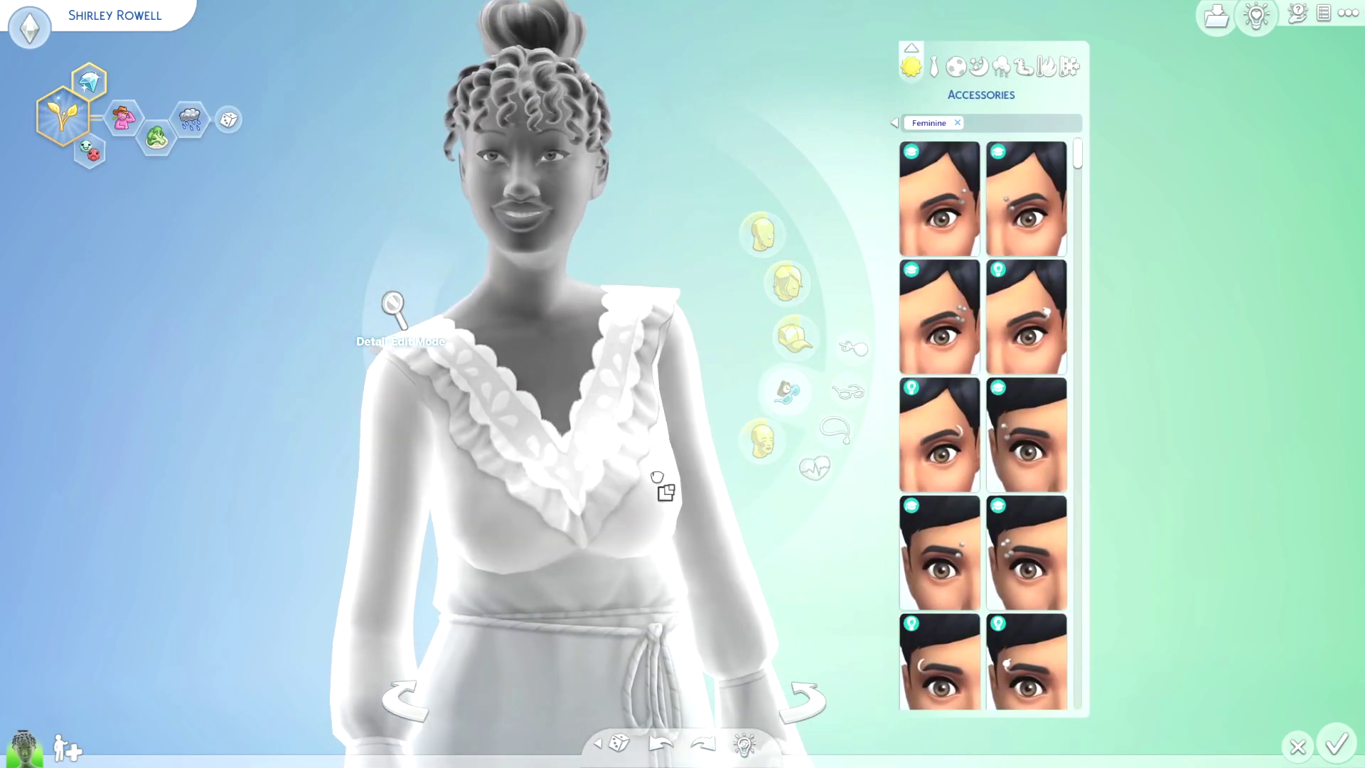
pyautogui.click(494, 594)
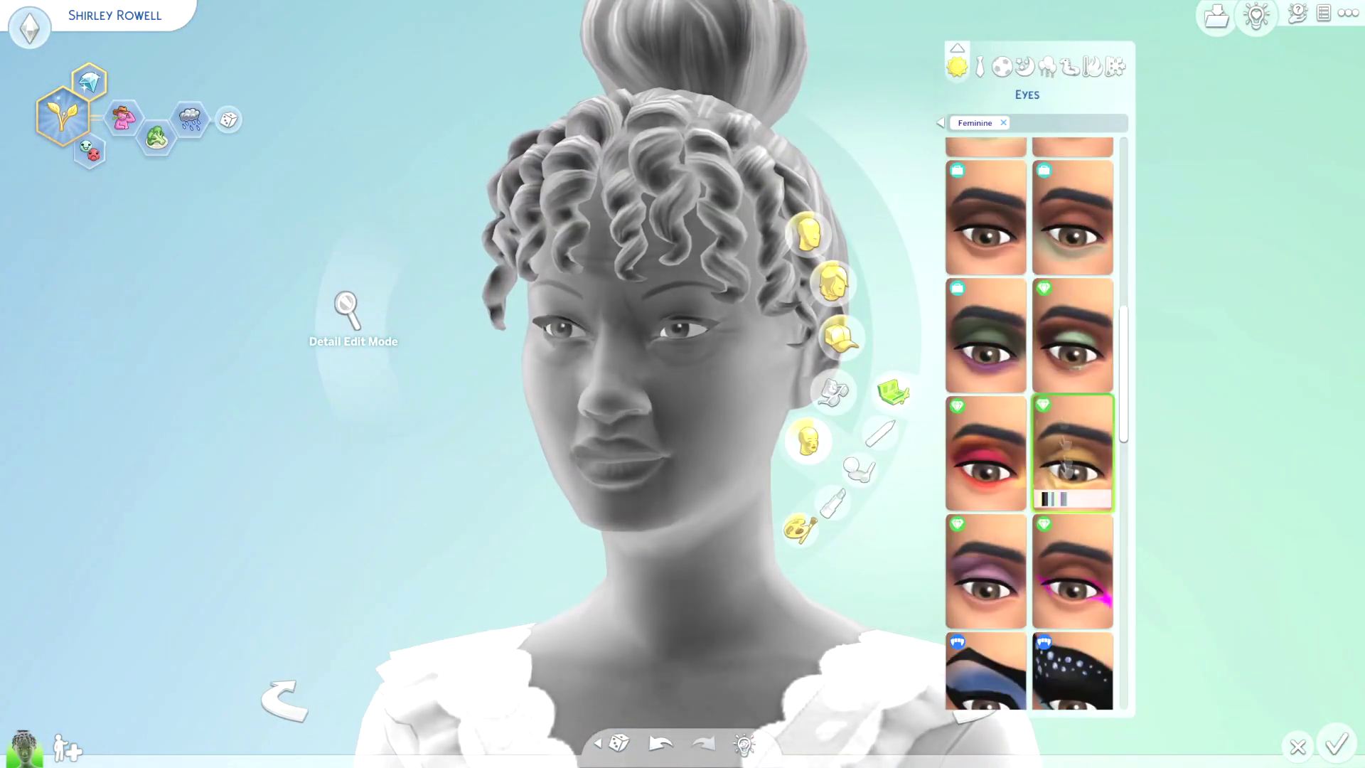
pyautogui.click(1073, 417)
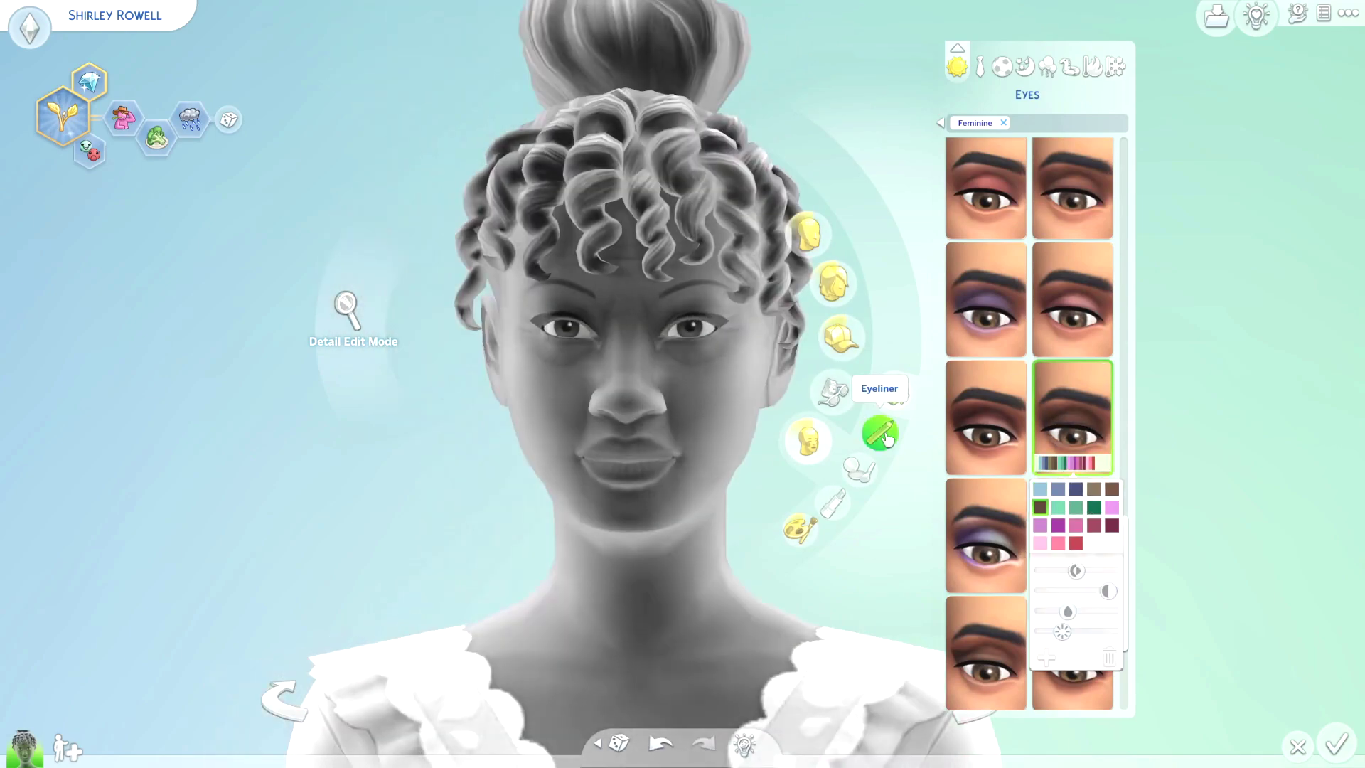
pyautogui.click(880, 433)
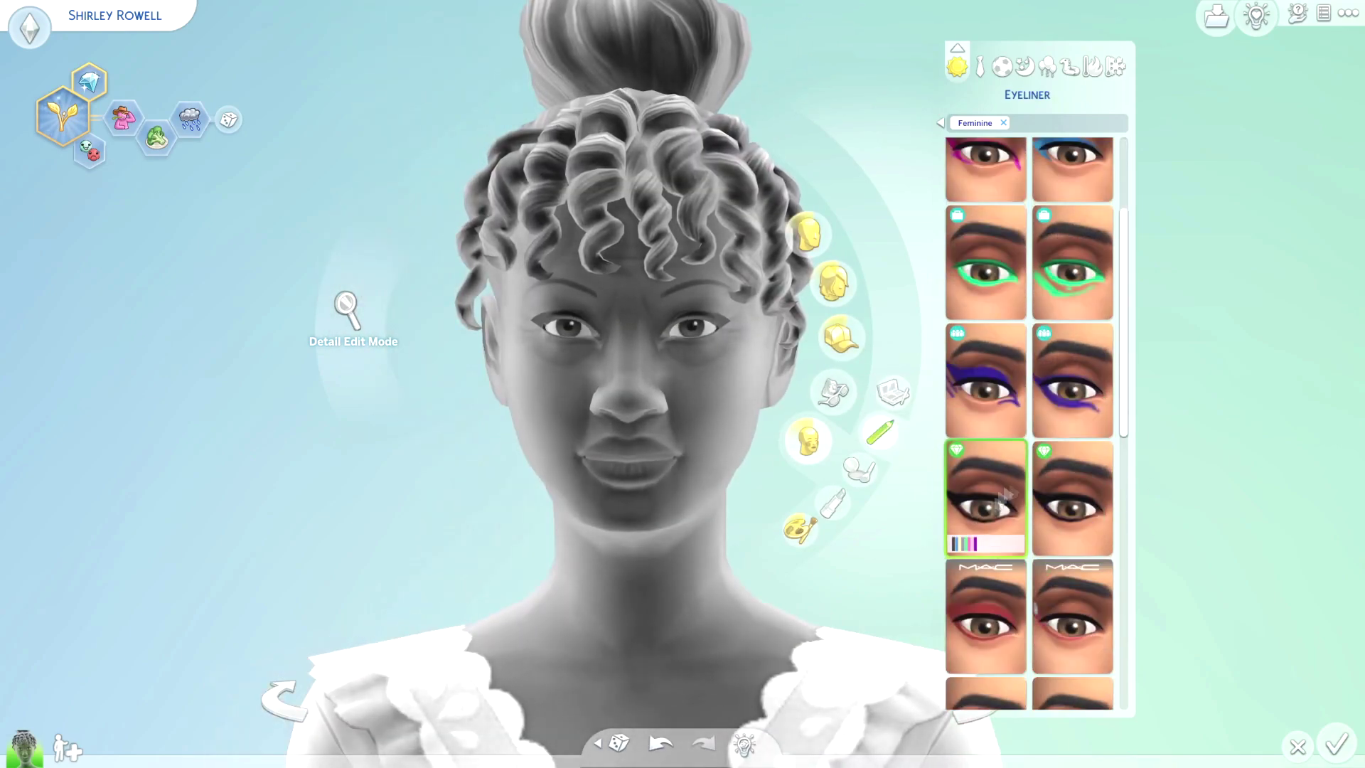
pyautogui.click(1073, 593)
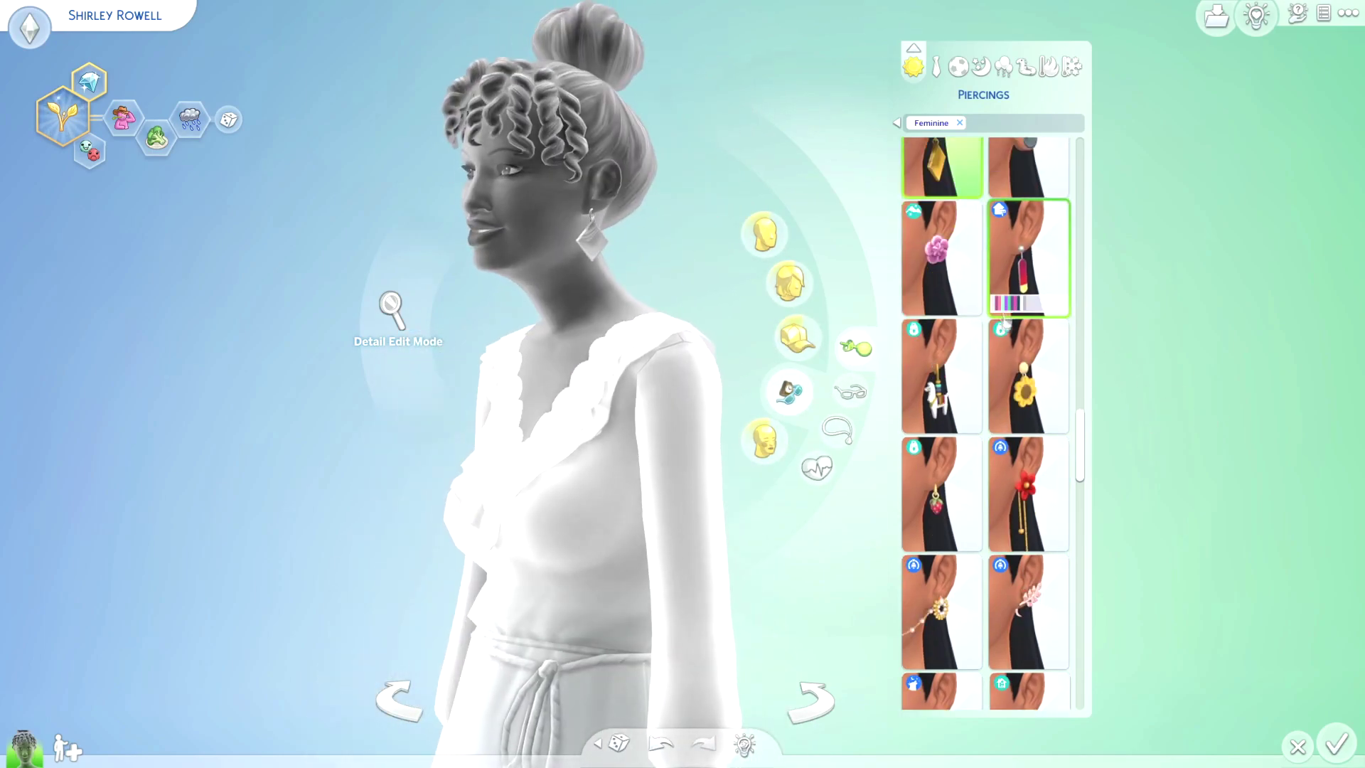
pyautogui.scroll(-8, 992, 426)
# Put a new pair of earrings on the sim, then bring up the full-body outfit list
pyautogui.click(1028, 310)
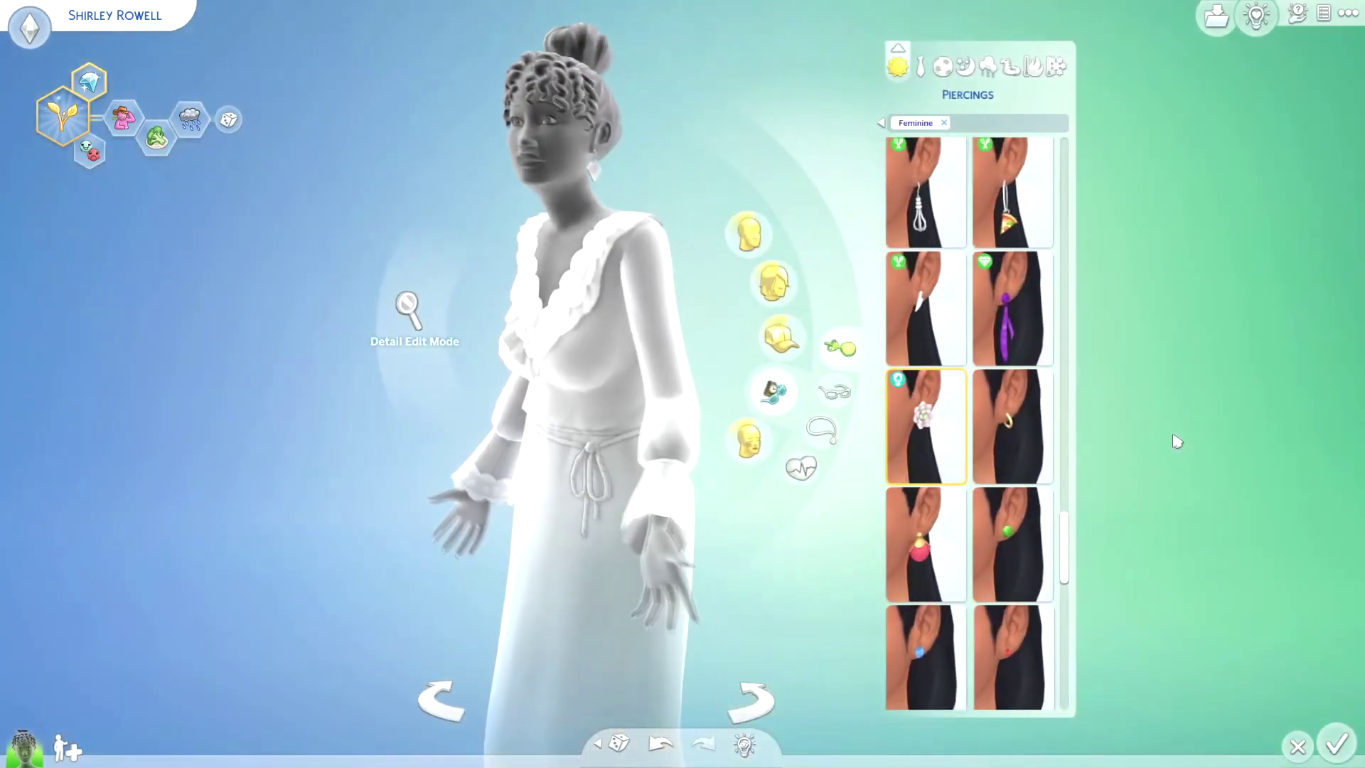
pyautogui.click(764, 233)
pyautogui.click(811, 272)
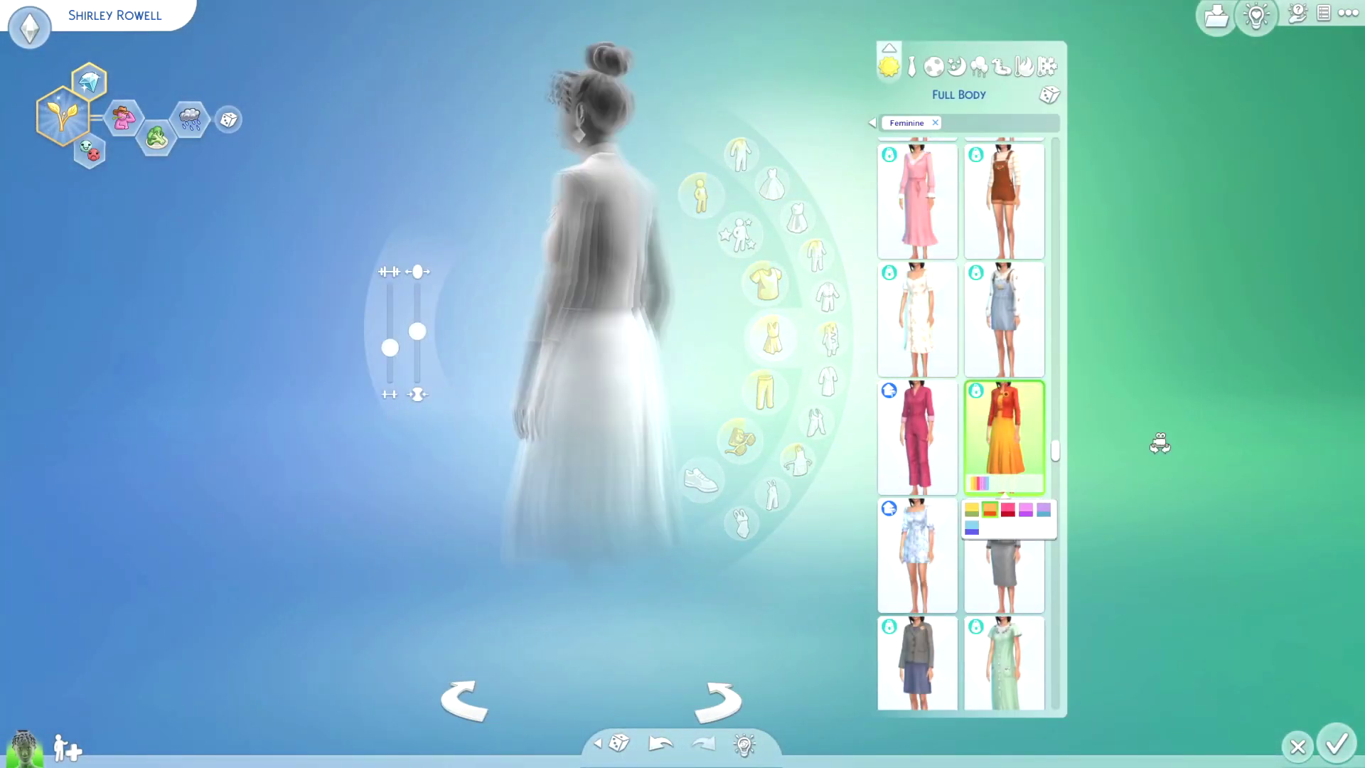
pyautogui.scroll(-3, 1038, 488)
pyautogui.scroll(-5, 992, 427)
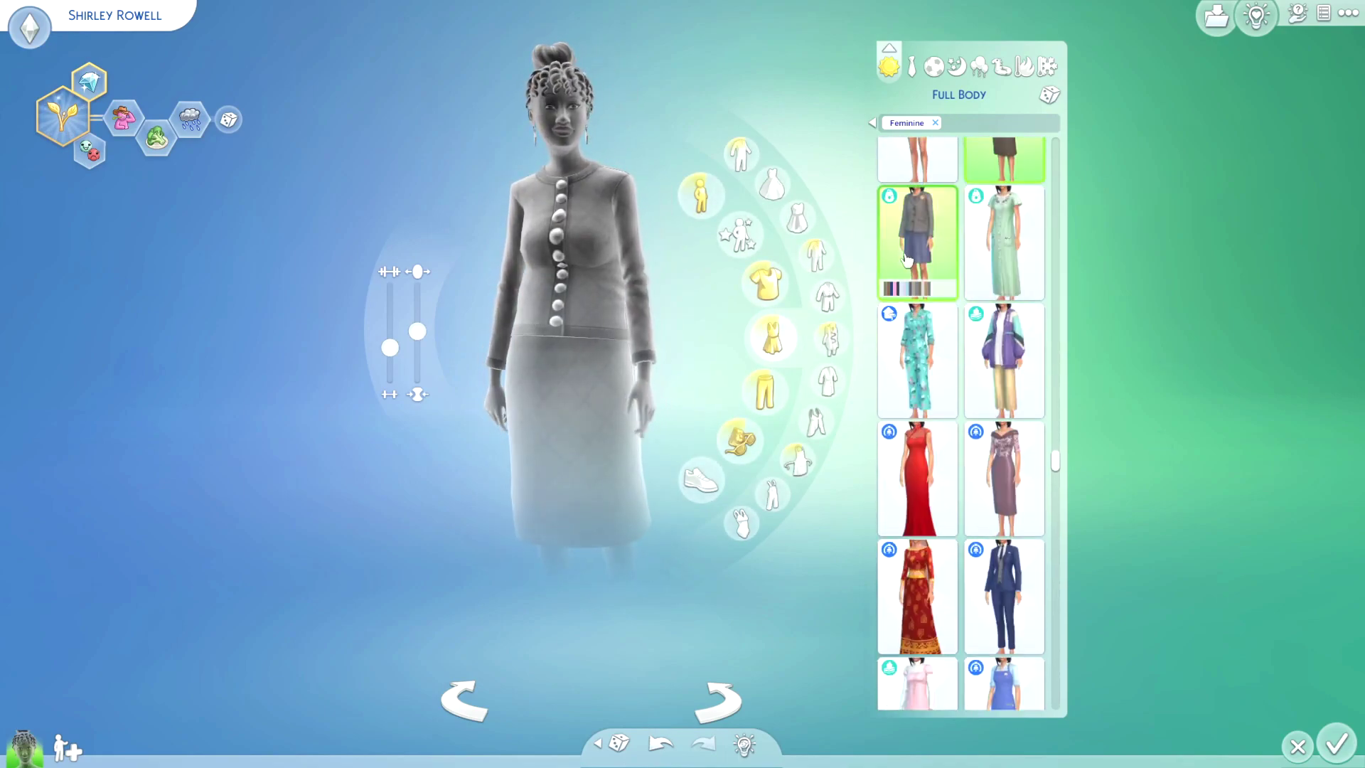
# Try the white suit and white plaid dress, settling on the cardigan over a pleated dress
pyautogui.click(1004, 299)
pyautogui.scroll(-6, 992, 427)
pyautogui.scroll(-3, 960, 426)
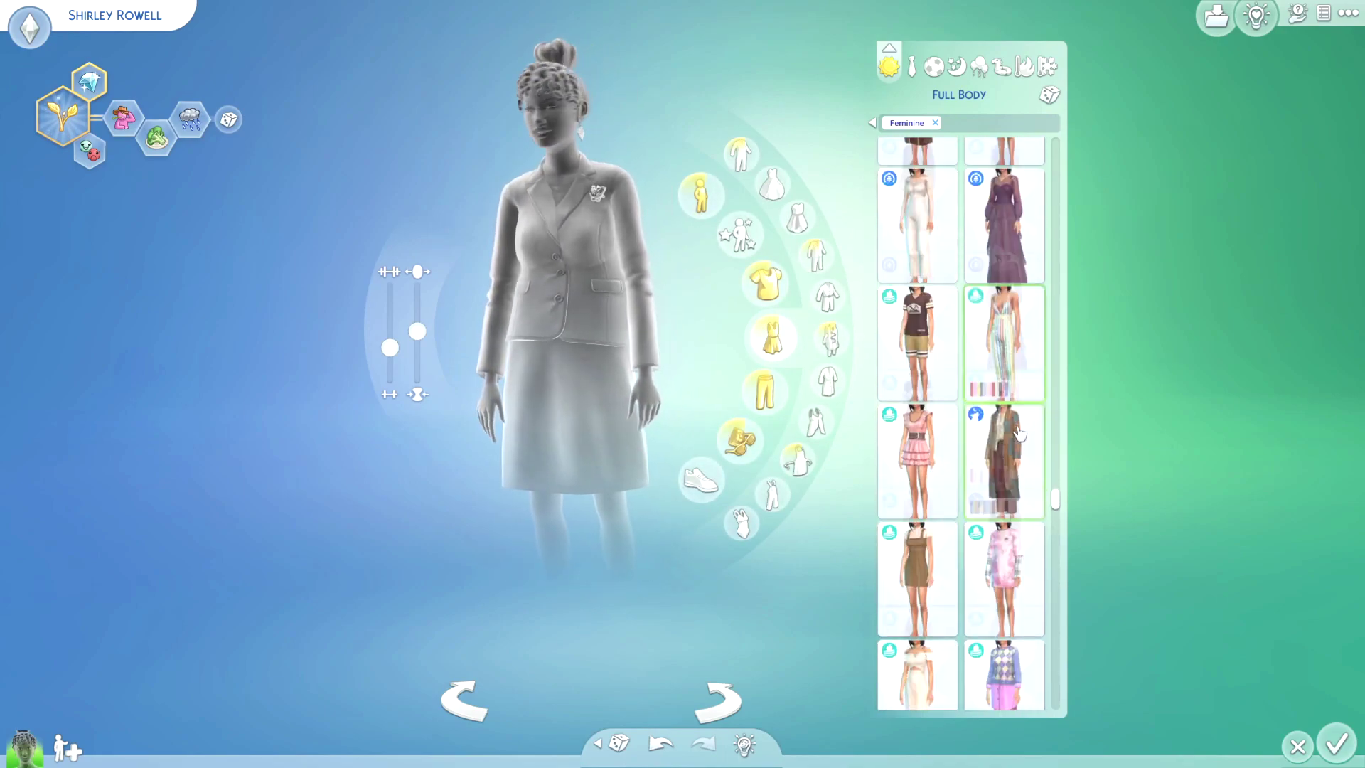
pyautogui.scroll(-3, 960, 427)
pyautogui.scroll(-3, 917, 321)
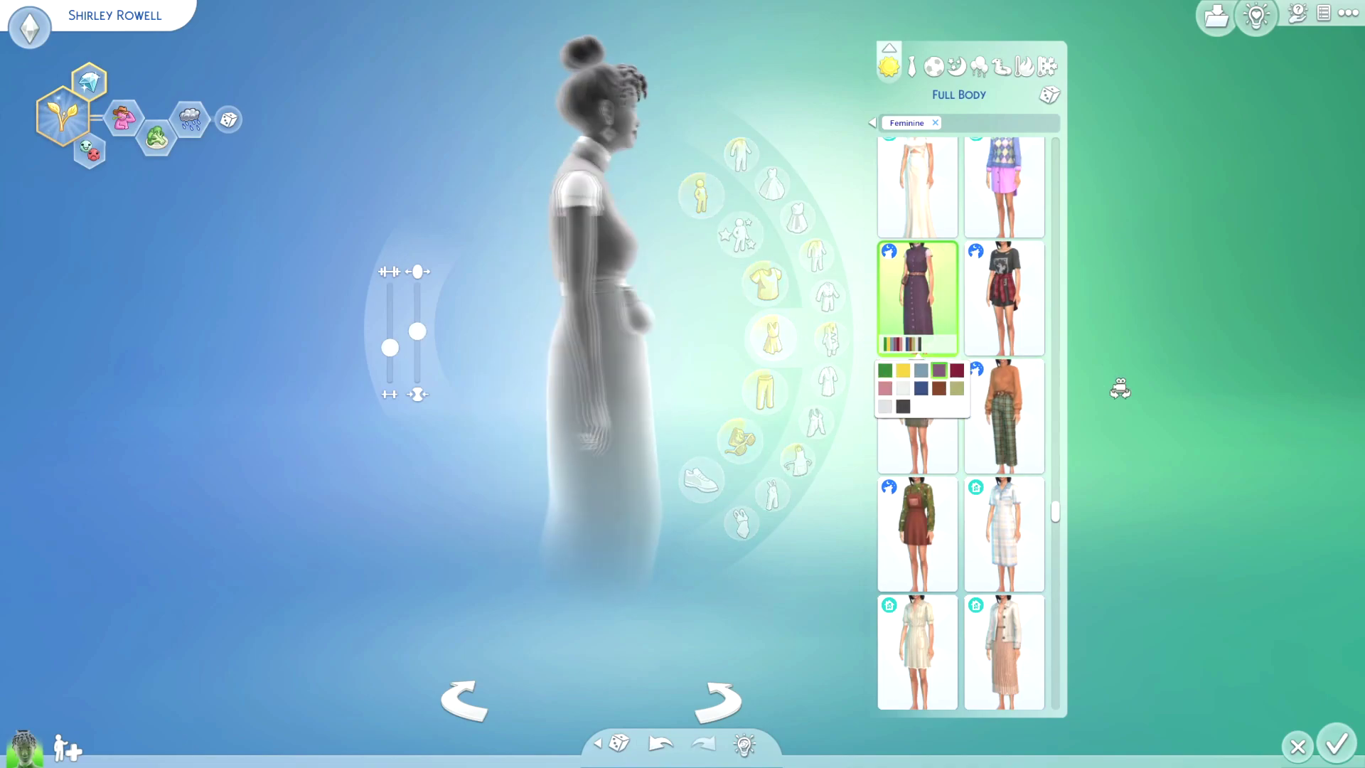
pyautogui.scroll(-2, 1003, 427)
pyautogui.click(1004, 427)
pyautogui.scroll(-2, 1003, 465)
pyautogui.click(982, 357)
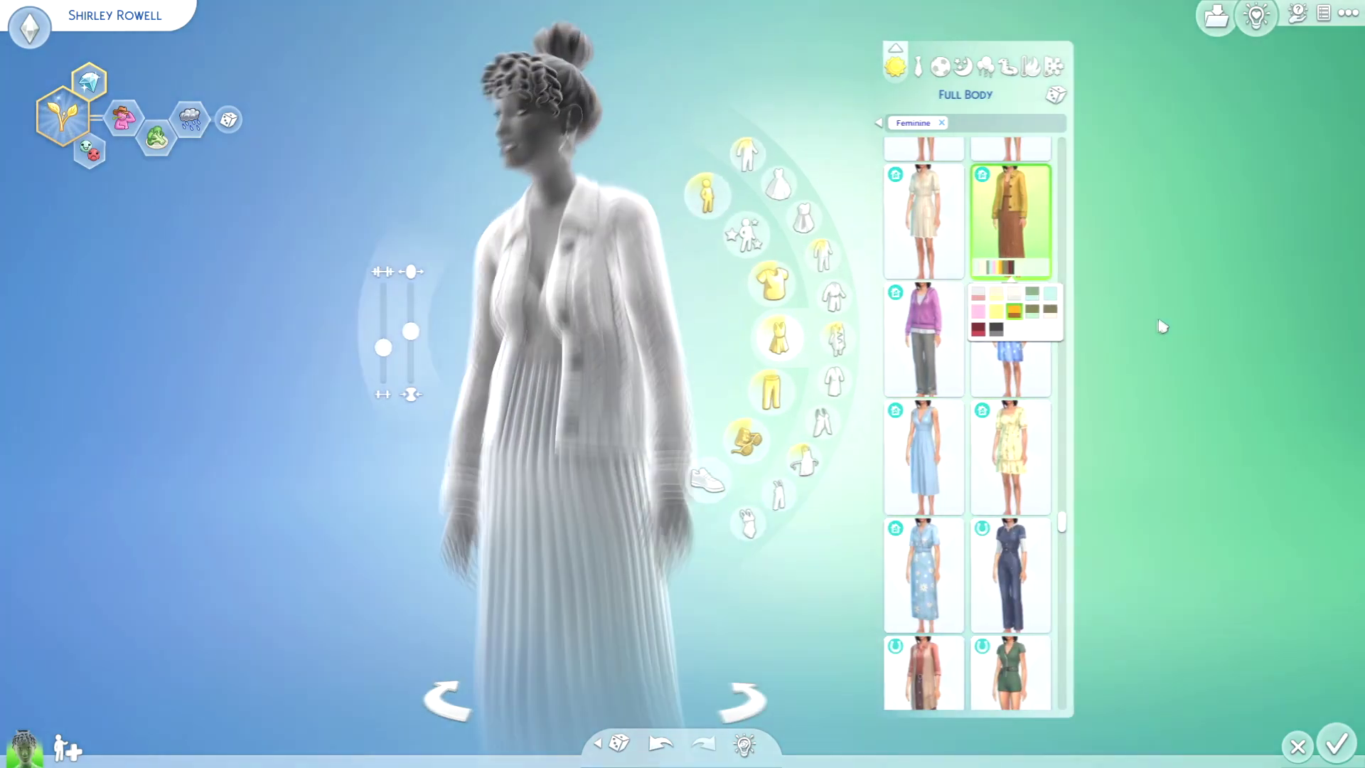
pyautogui.scroll(3, 1137, 323)
pyautogui.scroll(-3, 1137, 324)
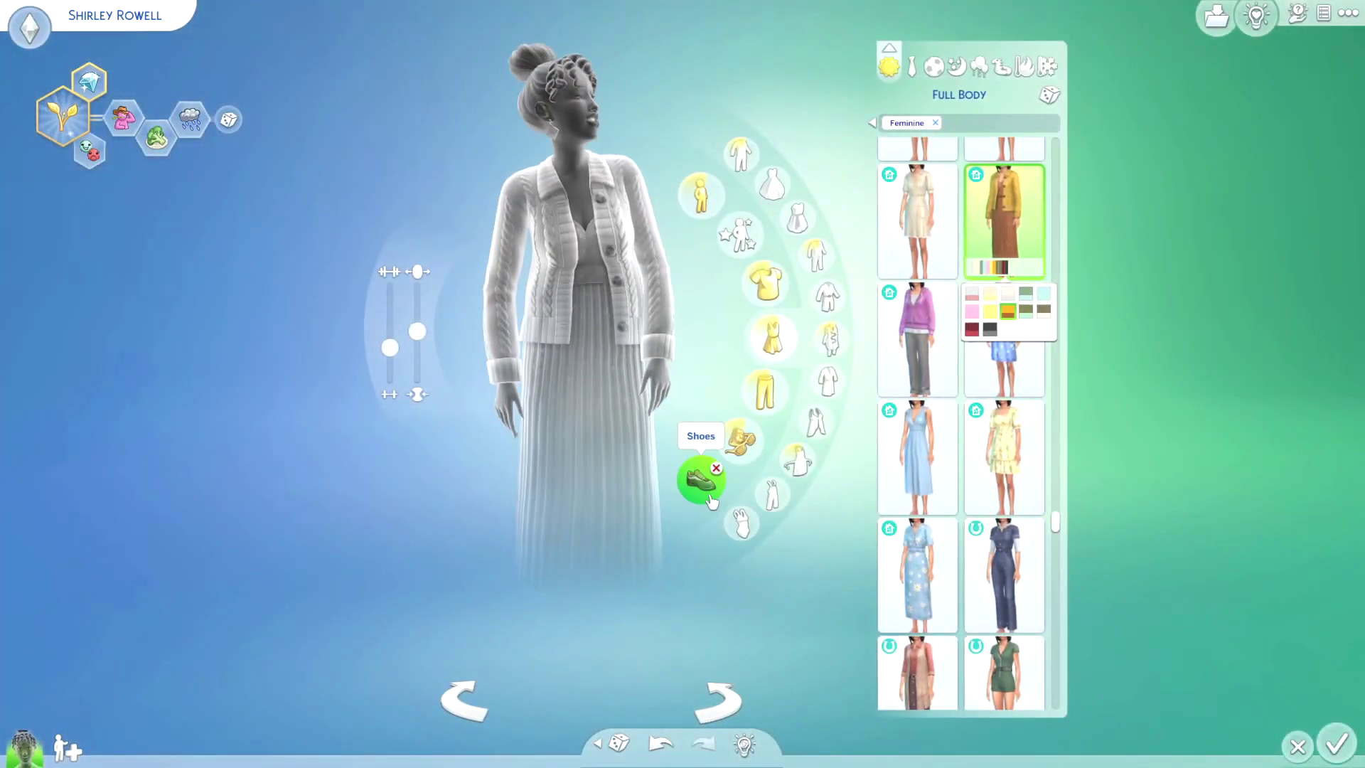
# Browse shoes and heeled shoes, then move on to leggings
pyautogui.click(702, 482)
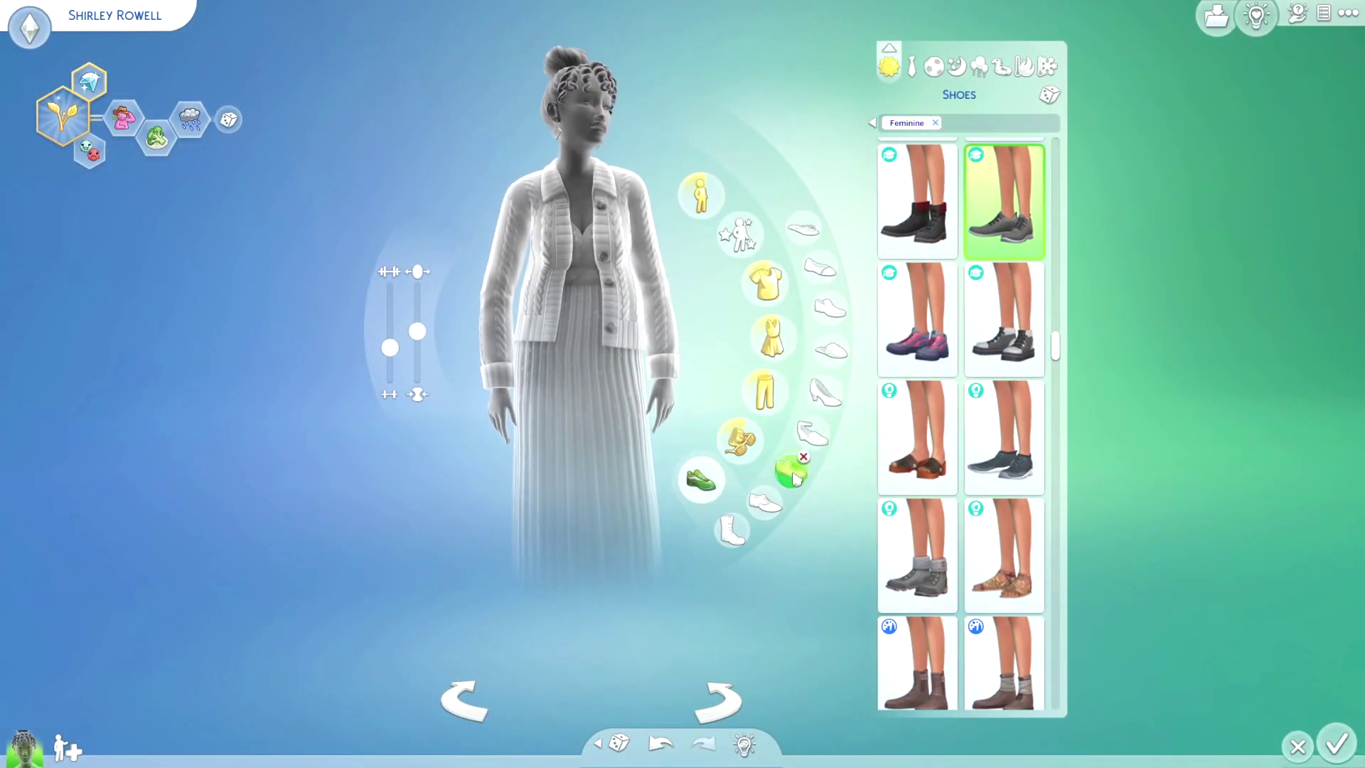
pyautogui.click(827, 396)
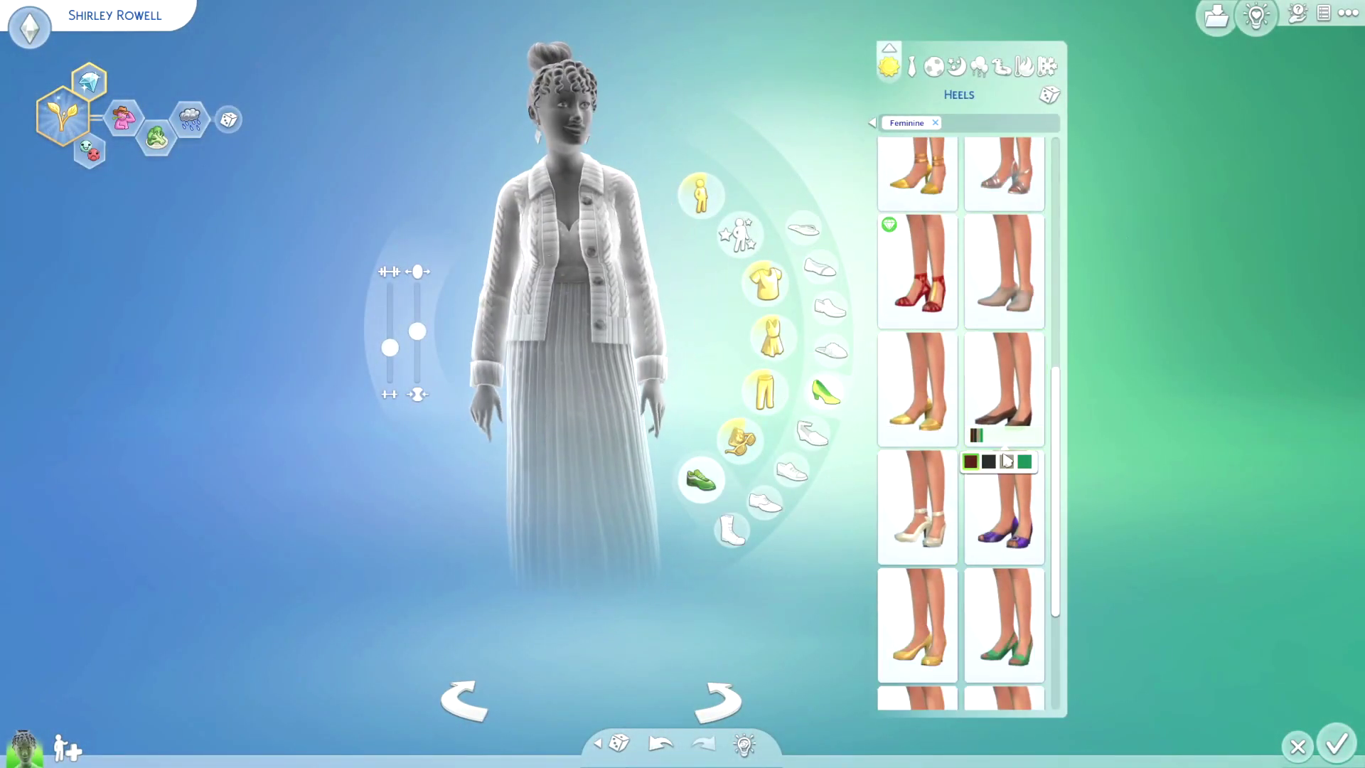
pyautogui.click(753, 442)
pyautogui.click(765, 501)
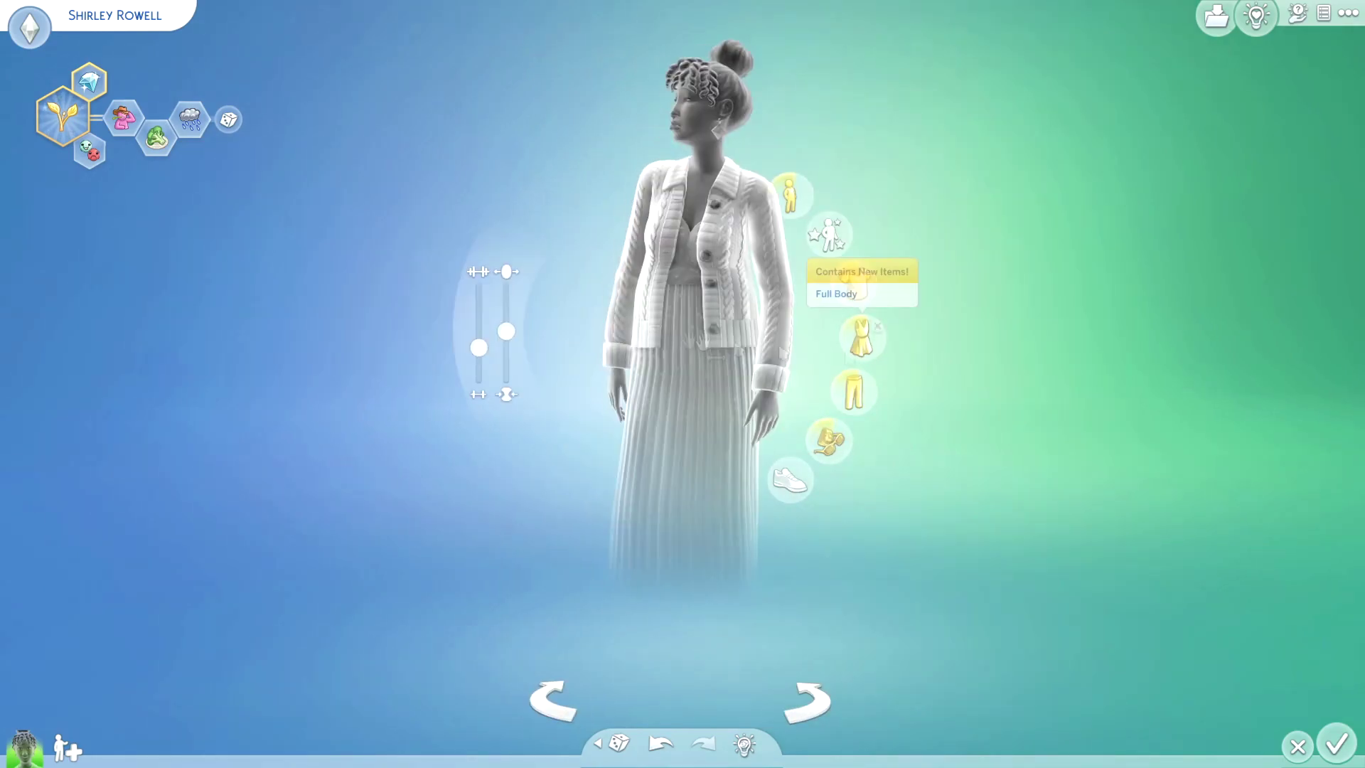
# Try hairstyles for the formal look, including dreadlocks and a curly style
pyautogui.click(770, 280)
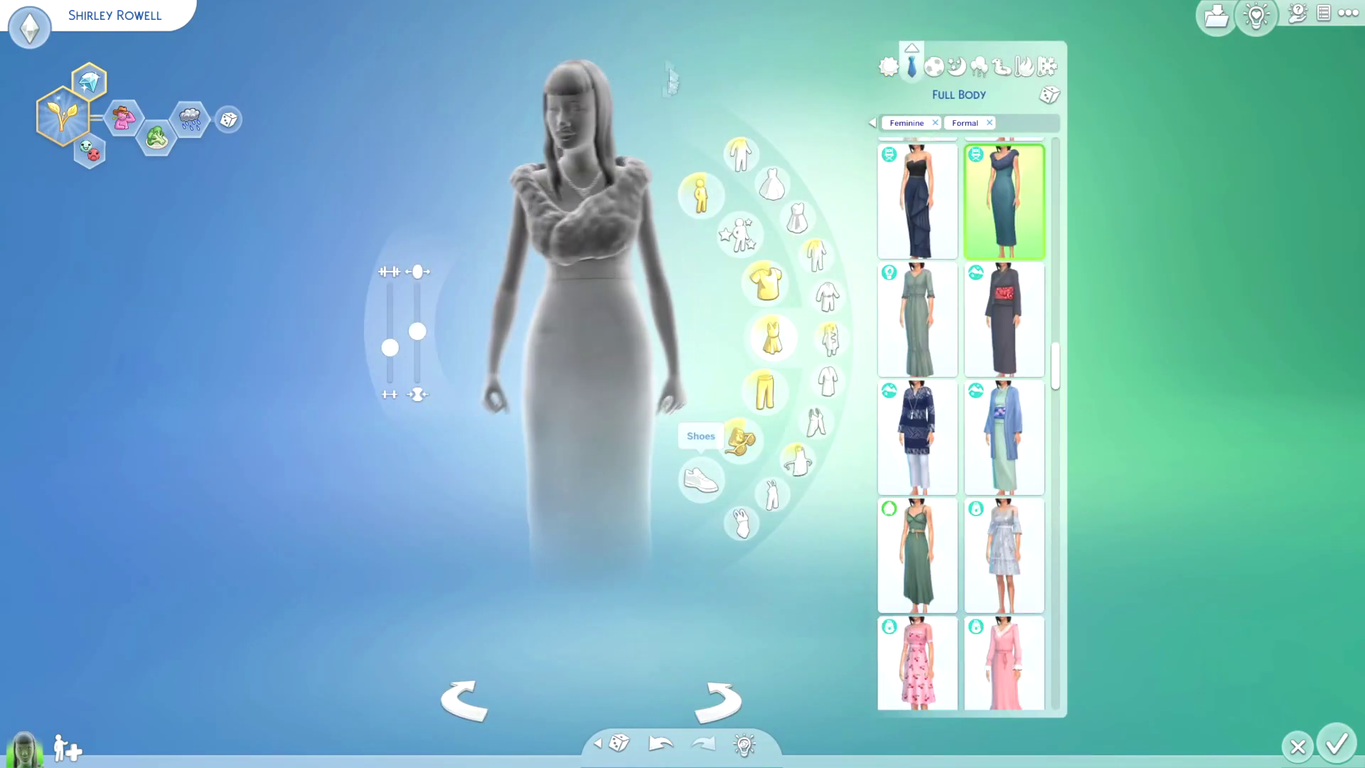
pyautogui.click(699, 194)
pyautogui.click(1072, 446)
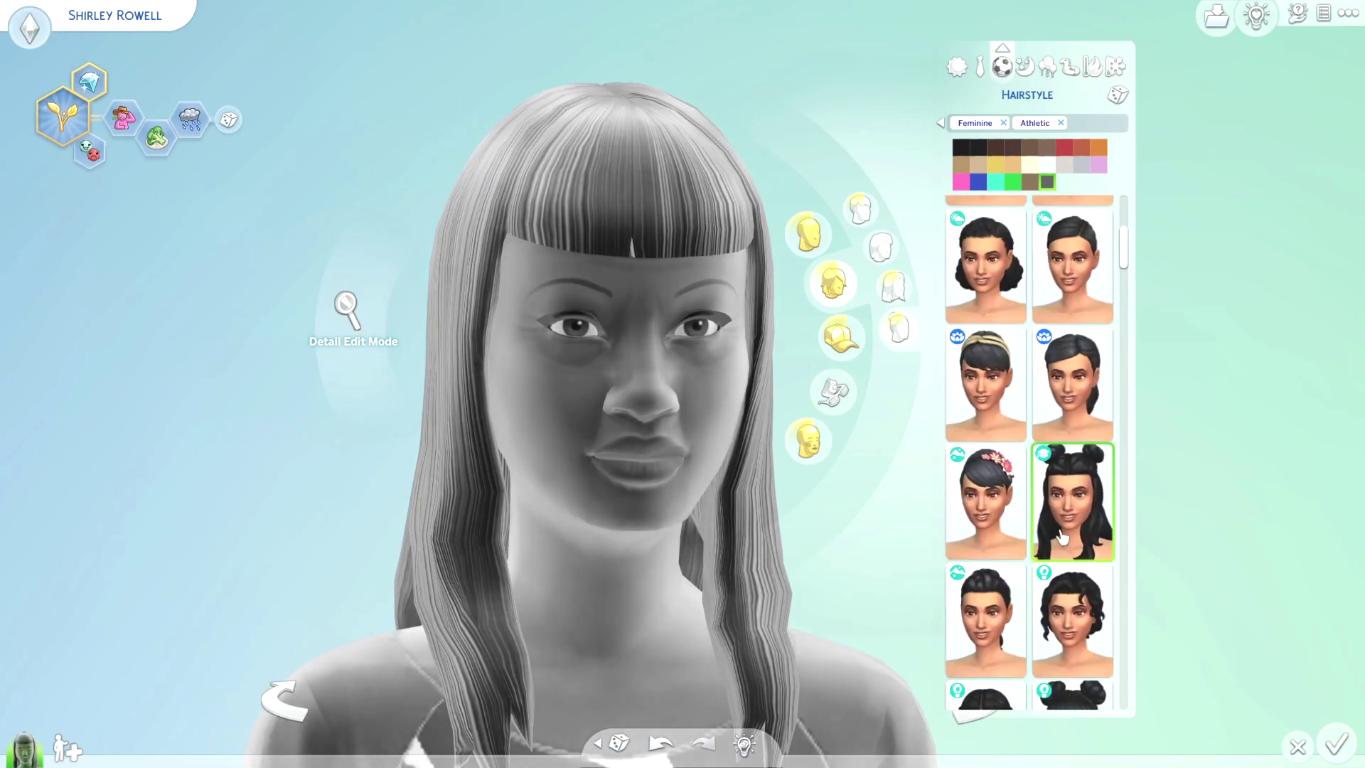
pyautogui.scroll(-5, 1111, 551)
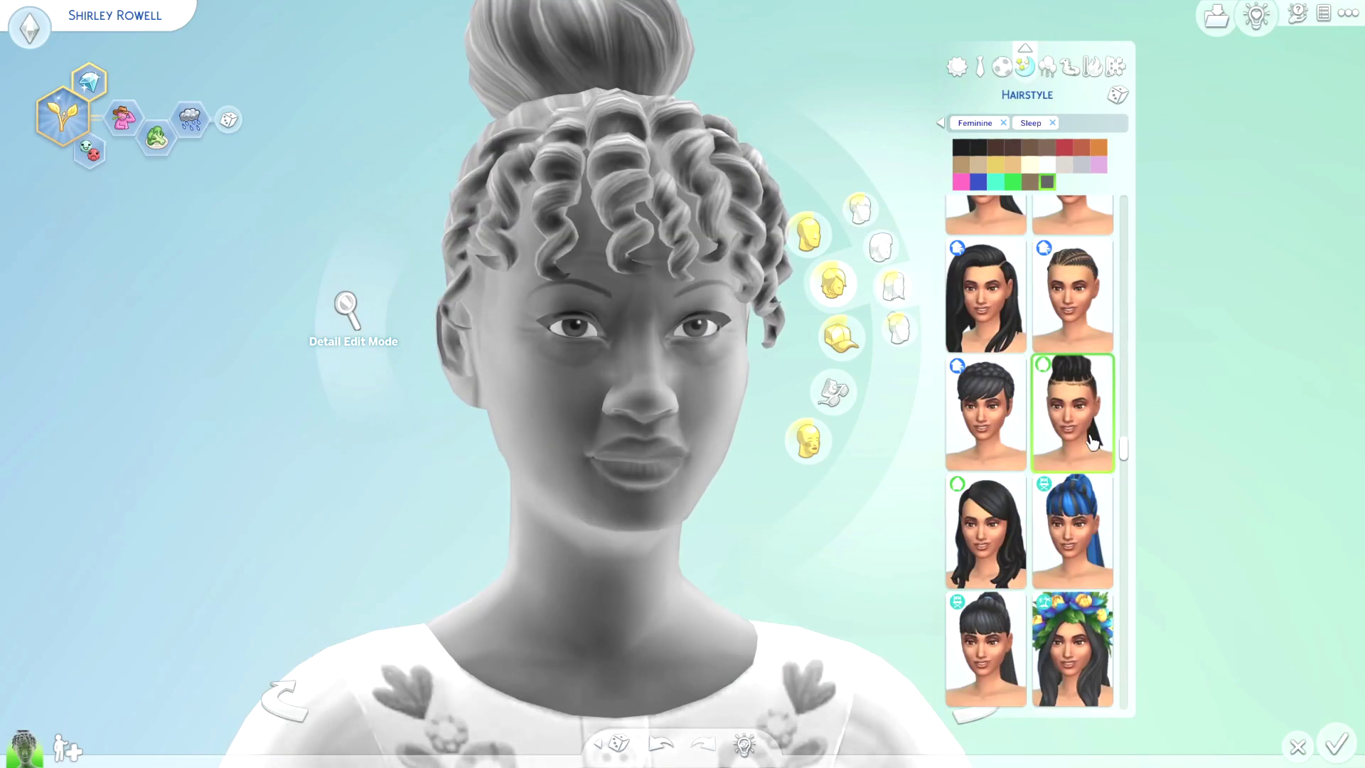
pyautogui.scroll(-3, 1093, 438)
pyautogui.click(1079, 427)
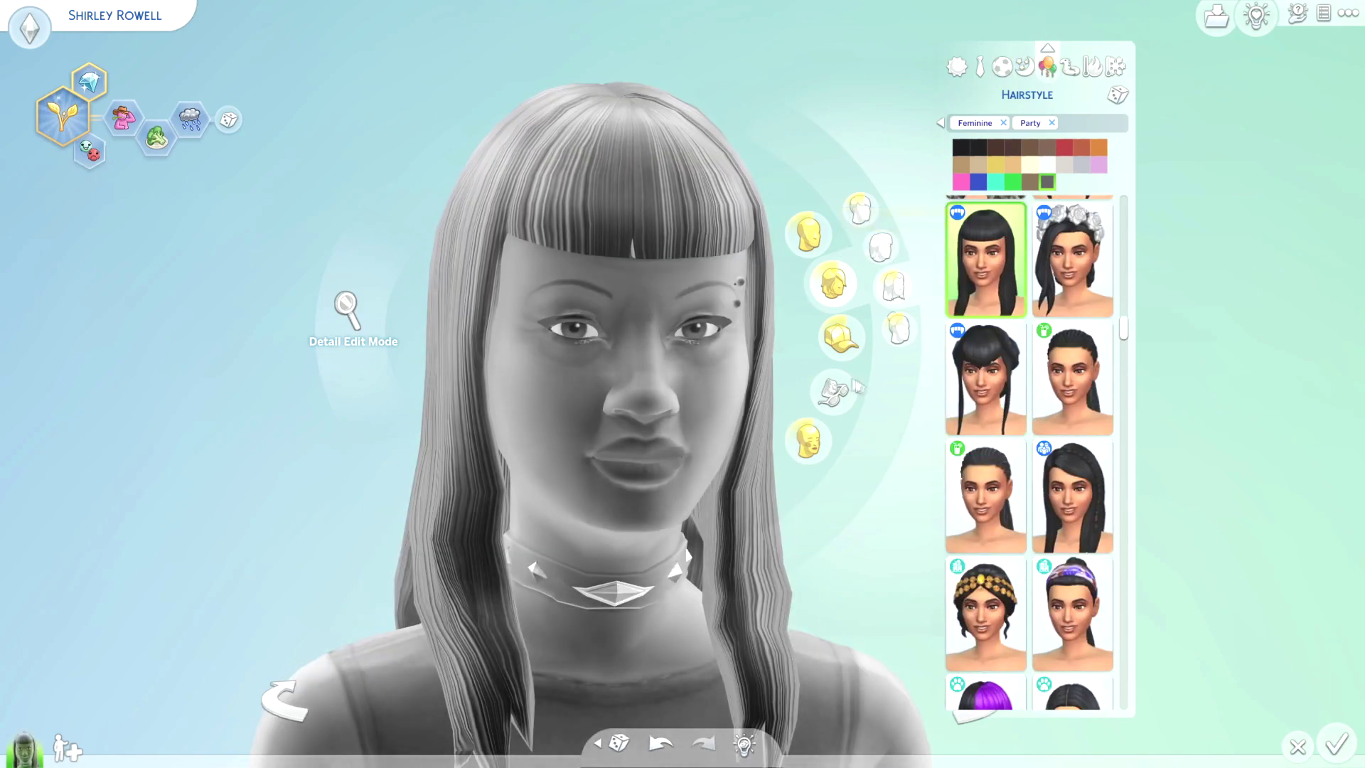
pyautogui.click(1072, 469)
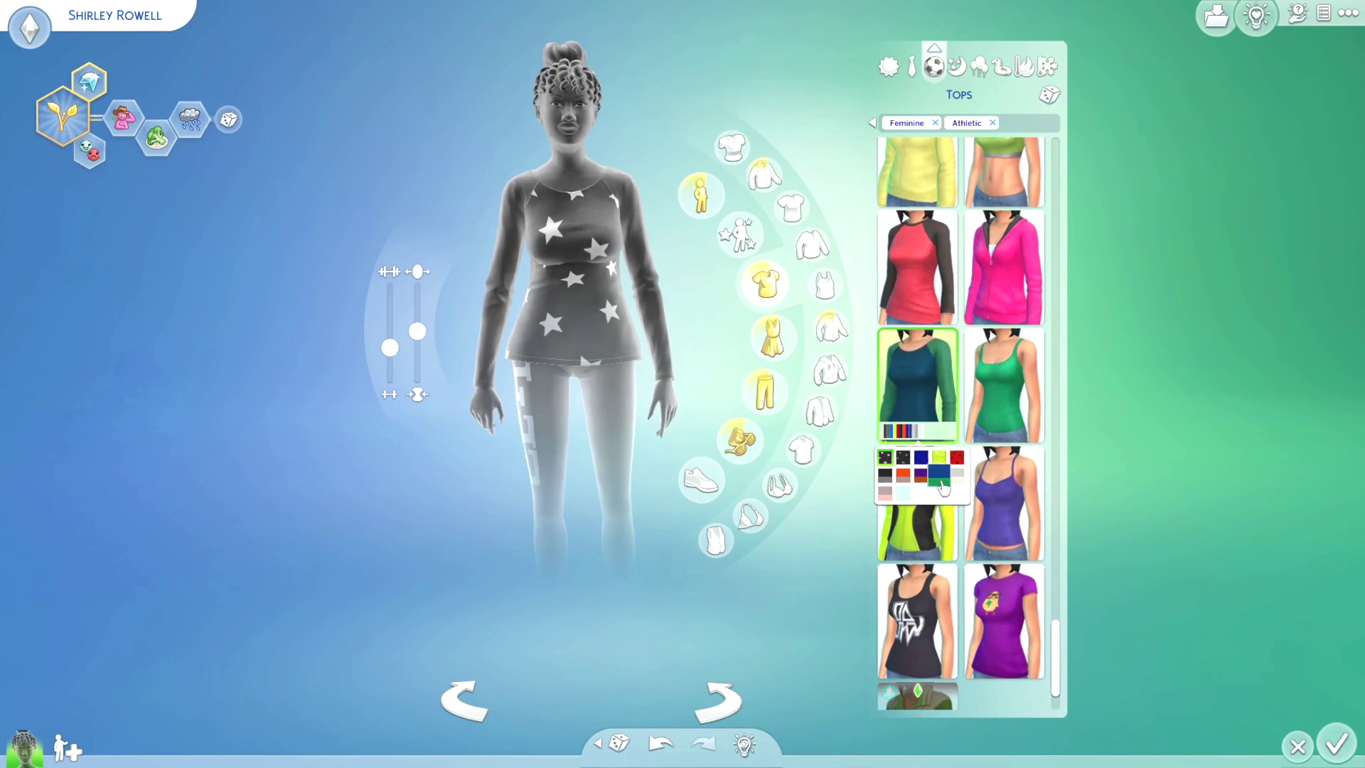
# Browse bottoms, then bring up the sleepwear full-body choices
pyautogui.click(764, 390)
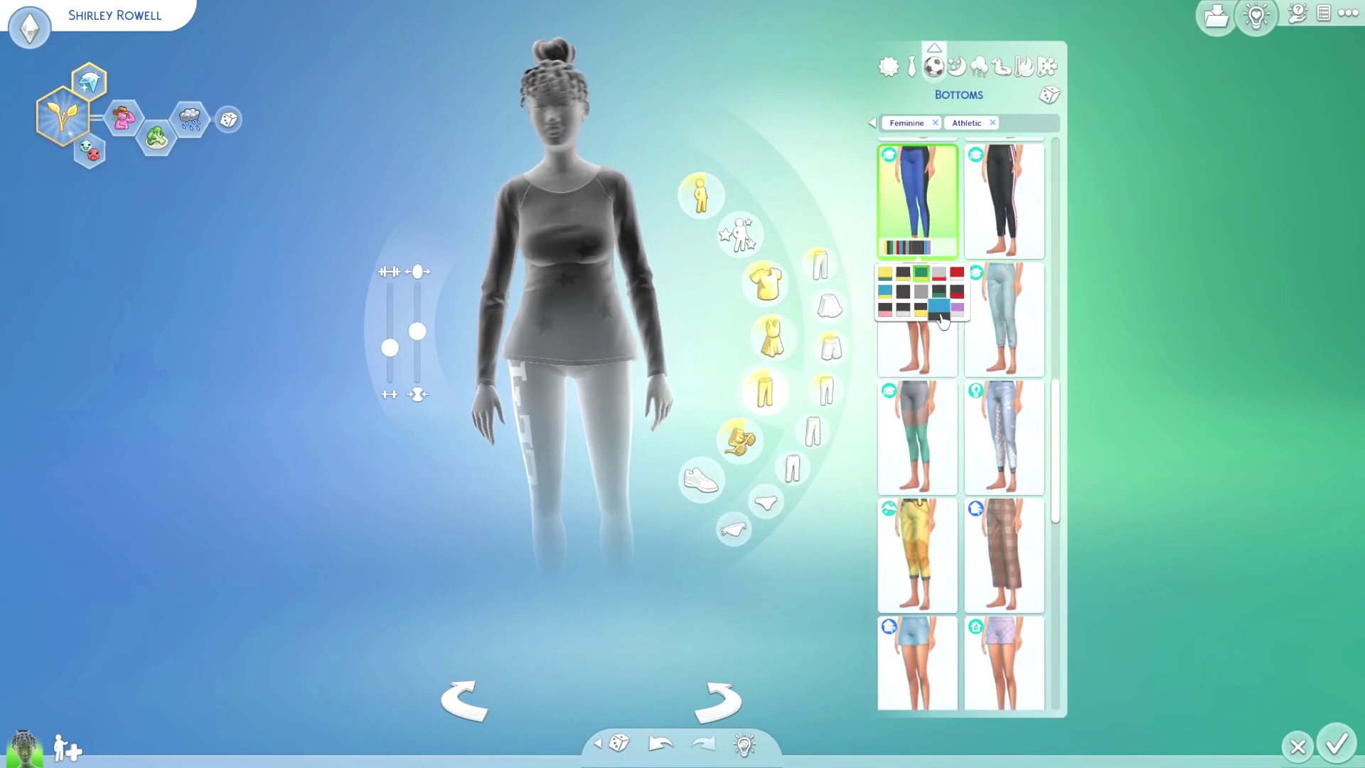
pyautogui.click(957, 67)
pyautogui.click(587, 353)
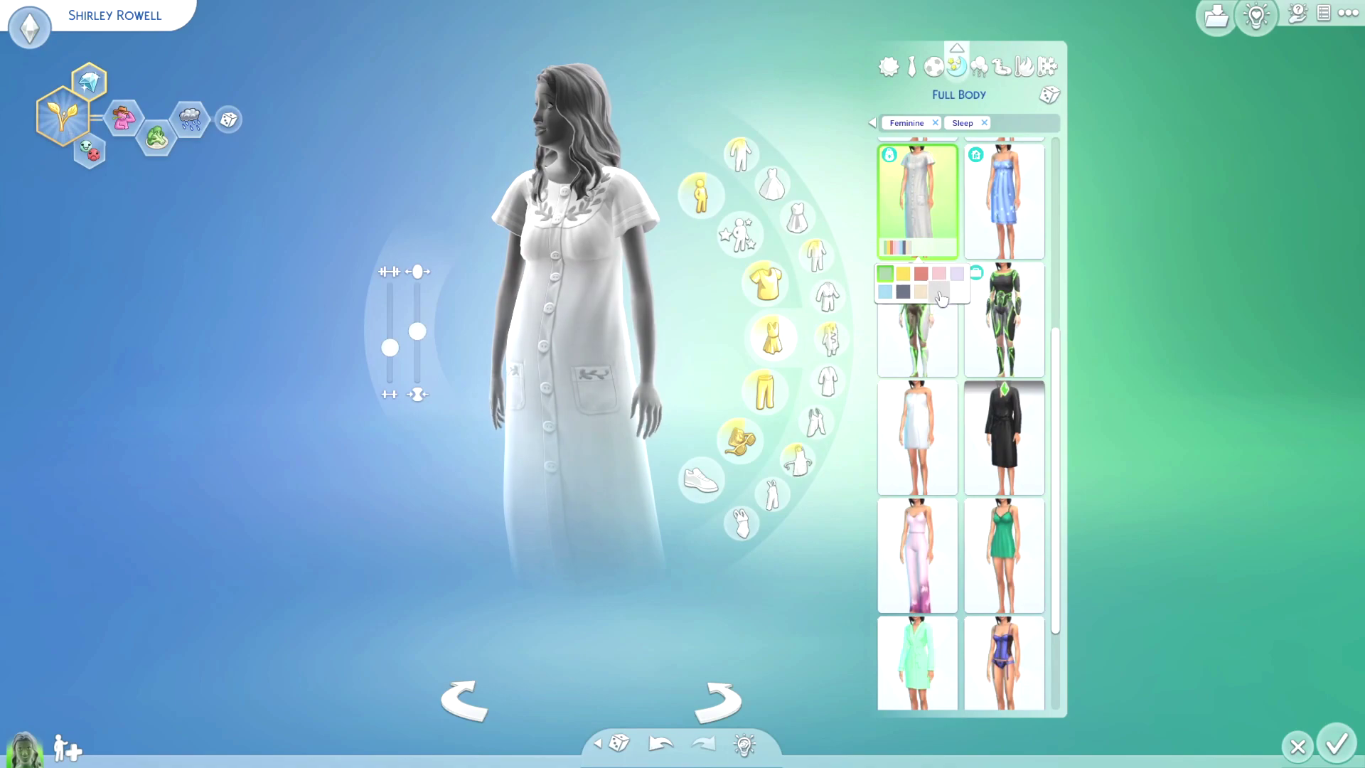
# On the party outfit, browse button-ups and jackets and pick a suit jacket
pyautogui.click(980, 67)
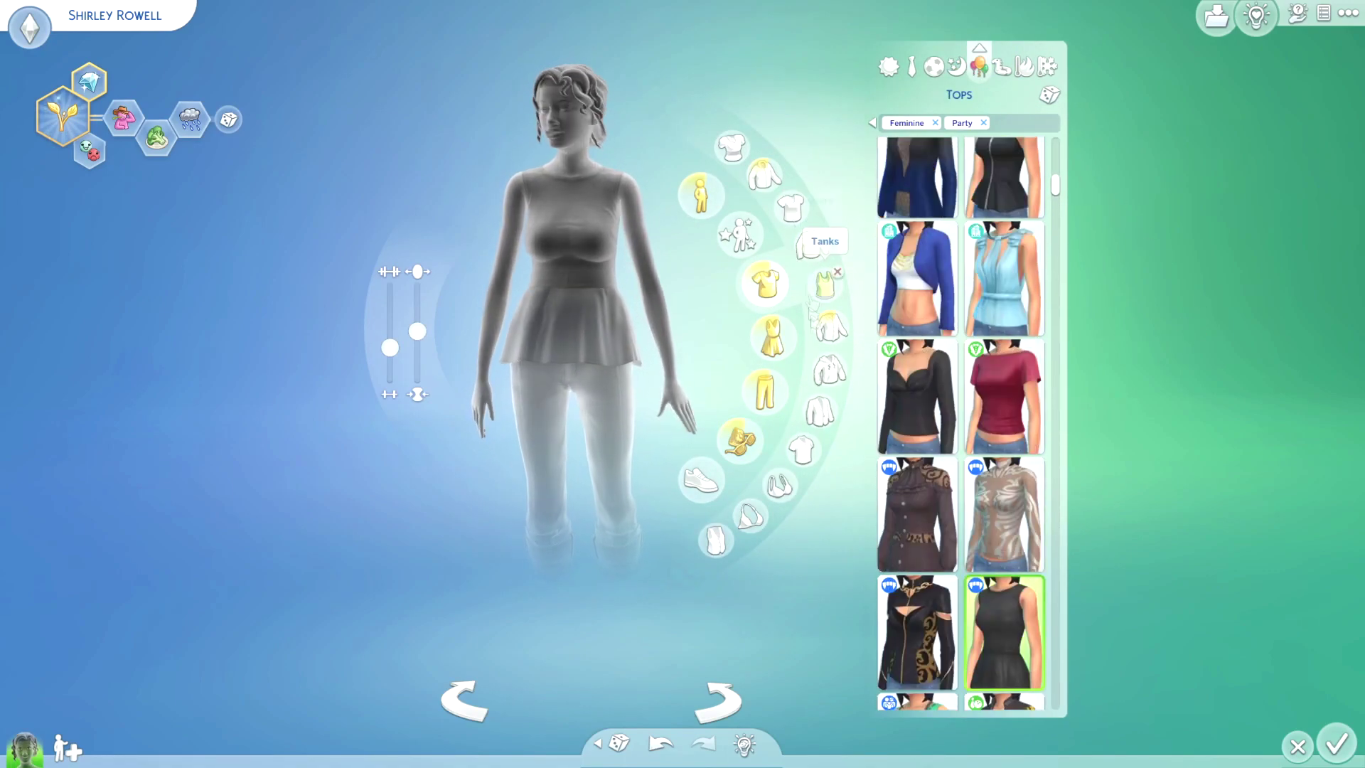
pyautogui.click(813, 247)
pyautogui.scroll(-1, 1049, 431)
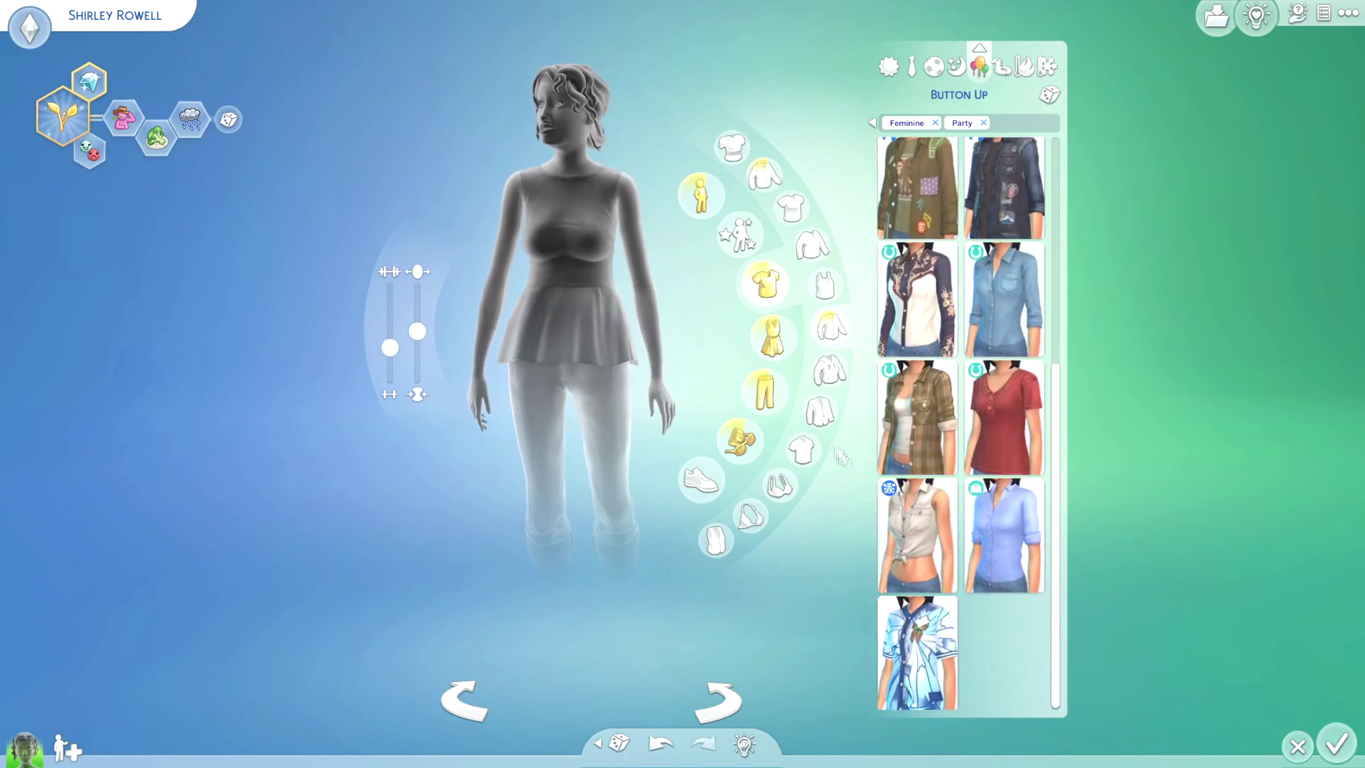
pyautogui.click(766, 182)
pyautogui.moveTo(1053, 171)
pyautogui.mouseDown()
pyautogui.moveTo(1057, 461)
pyautogui.moveTo(1080, 679)
pyautogui.mouseUp()
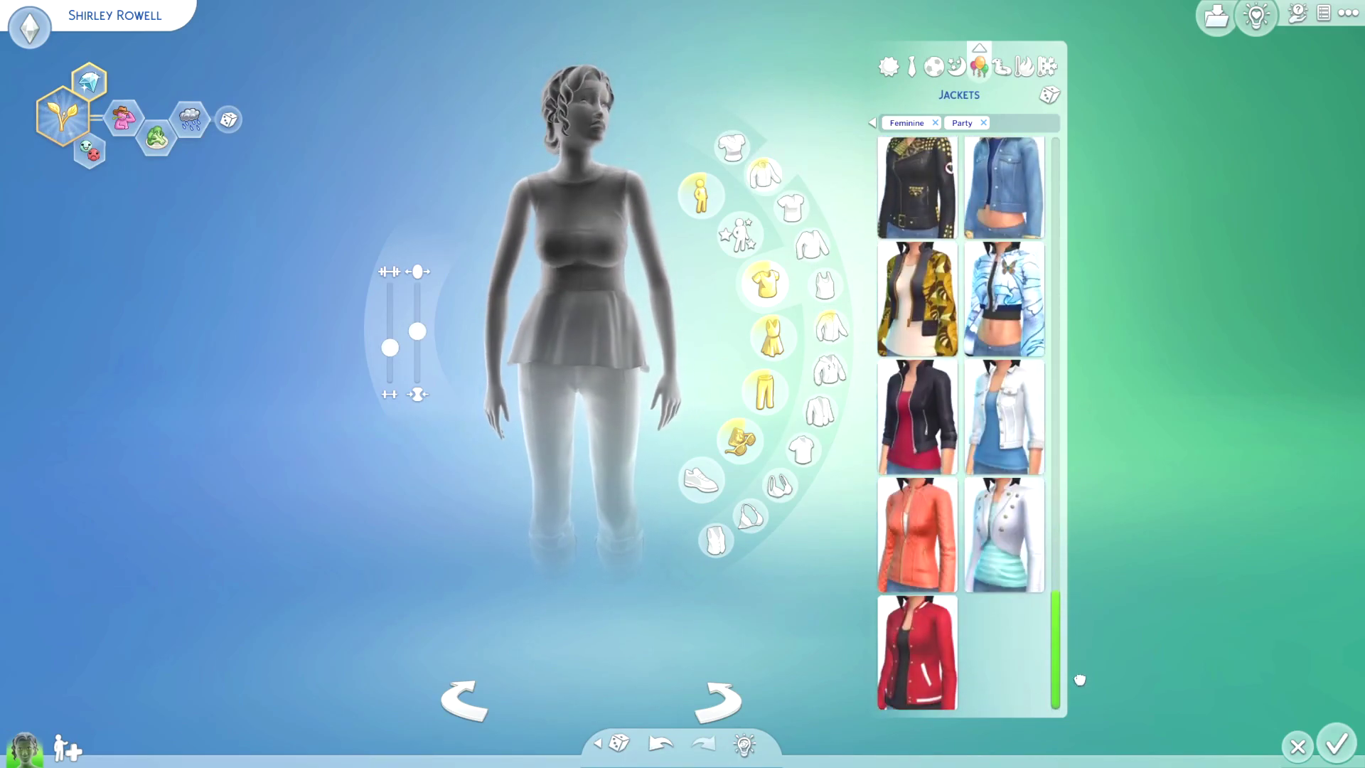
pyautogui.click(832, 330)
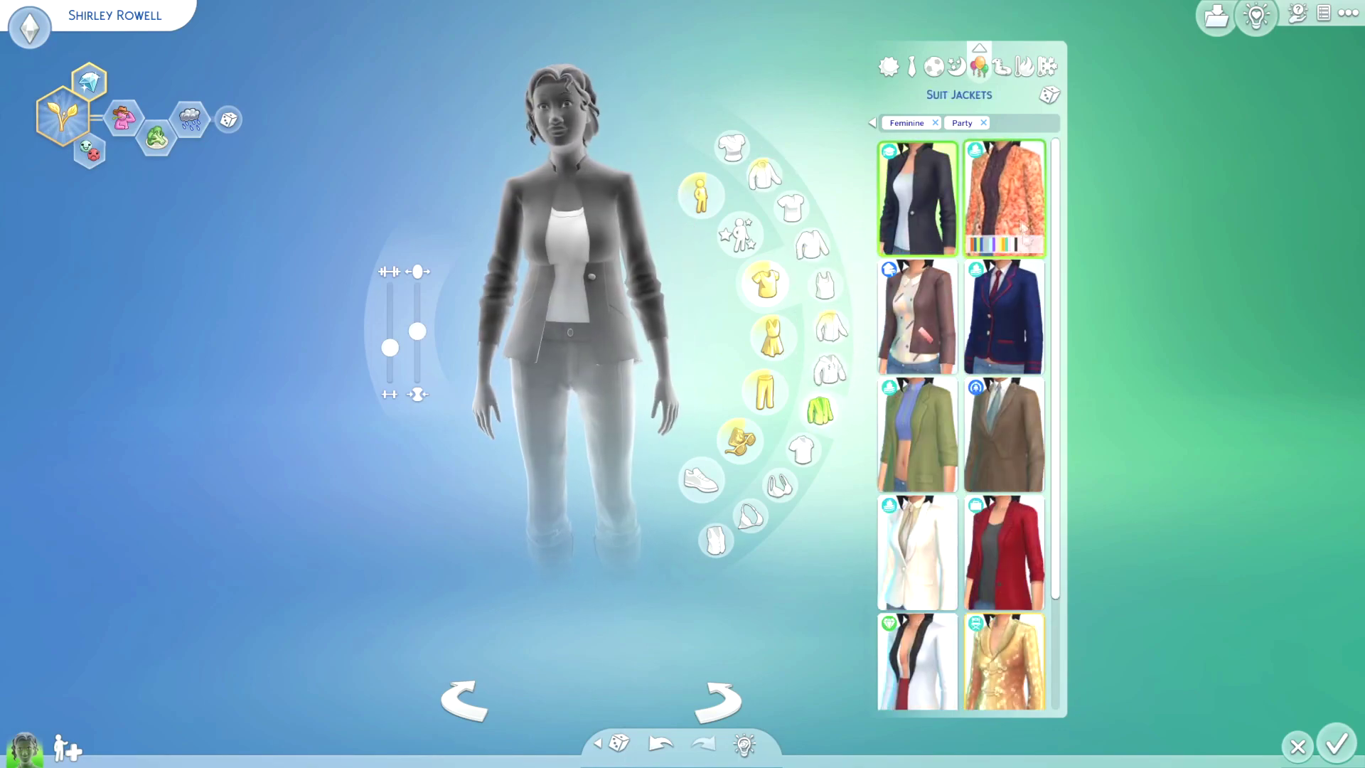
pyautogui.scroll(-1, 1006, 312)
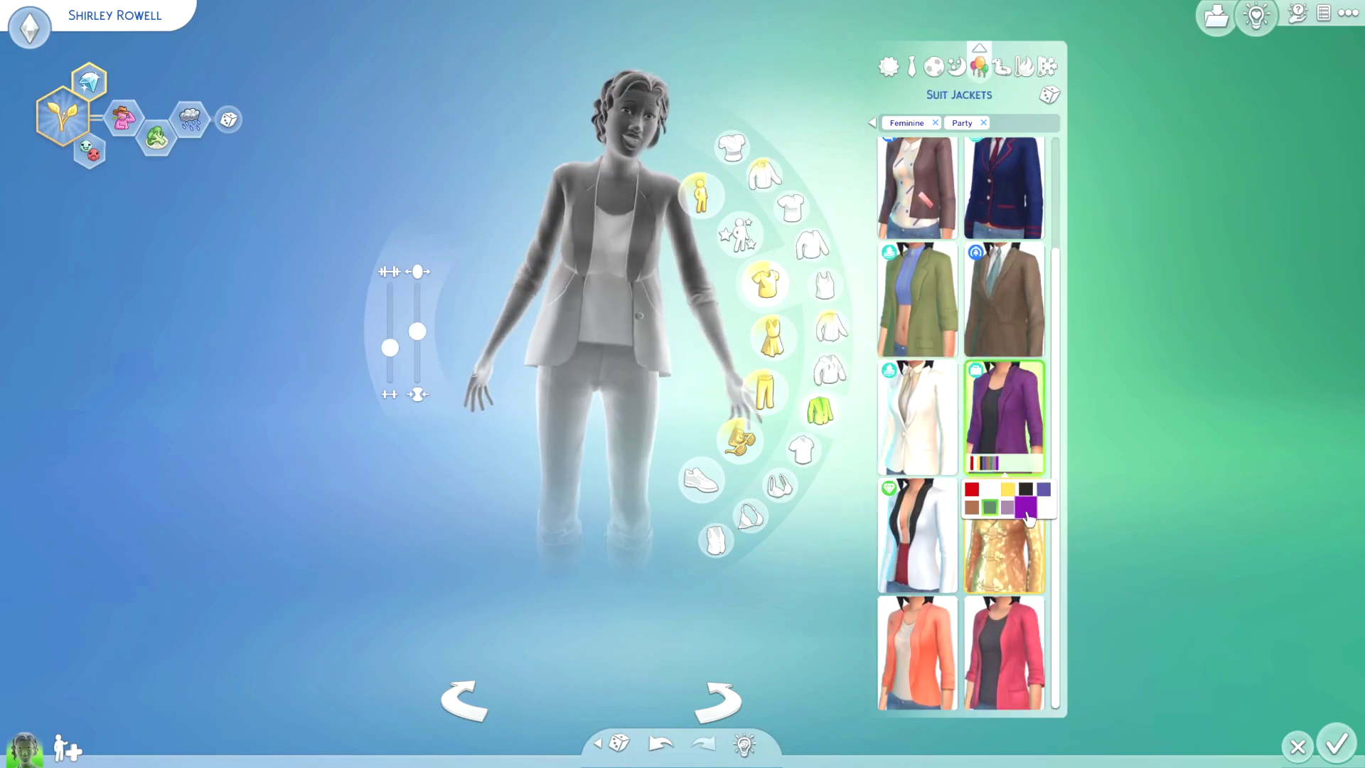
# Put the party look in dark pants, browse lace-up and flat shoes, and add black tights
pyautogui.click(765, 393)
pyautogui.scroll(-2, 961, 320)
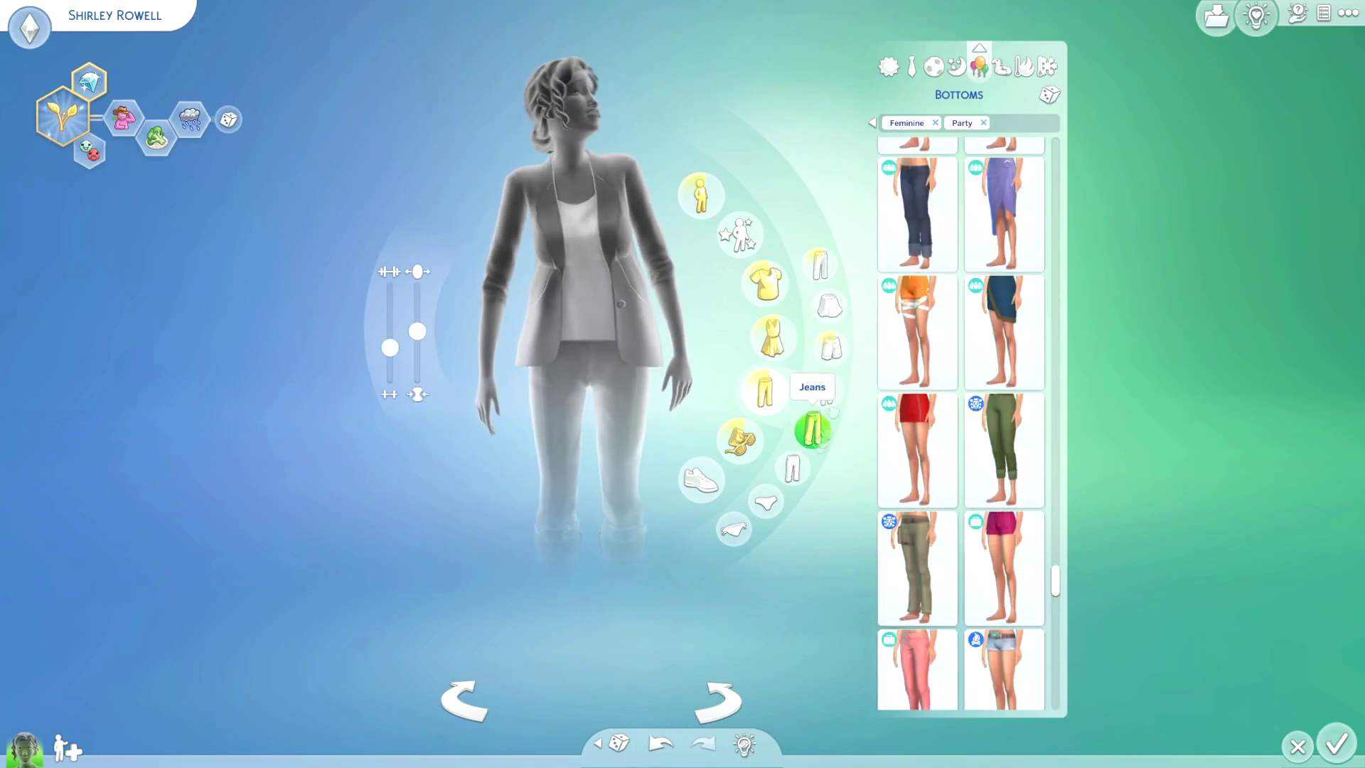
pyautogui.scroll(-2, 994, 311)
pyautogui.scroll(-2, 1008, 352)
pyautogui.scroll(-2, 1025, 406)
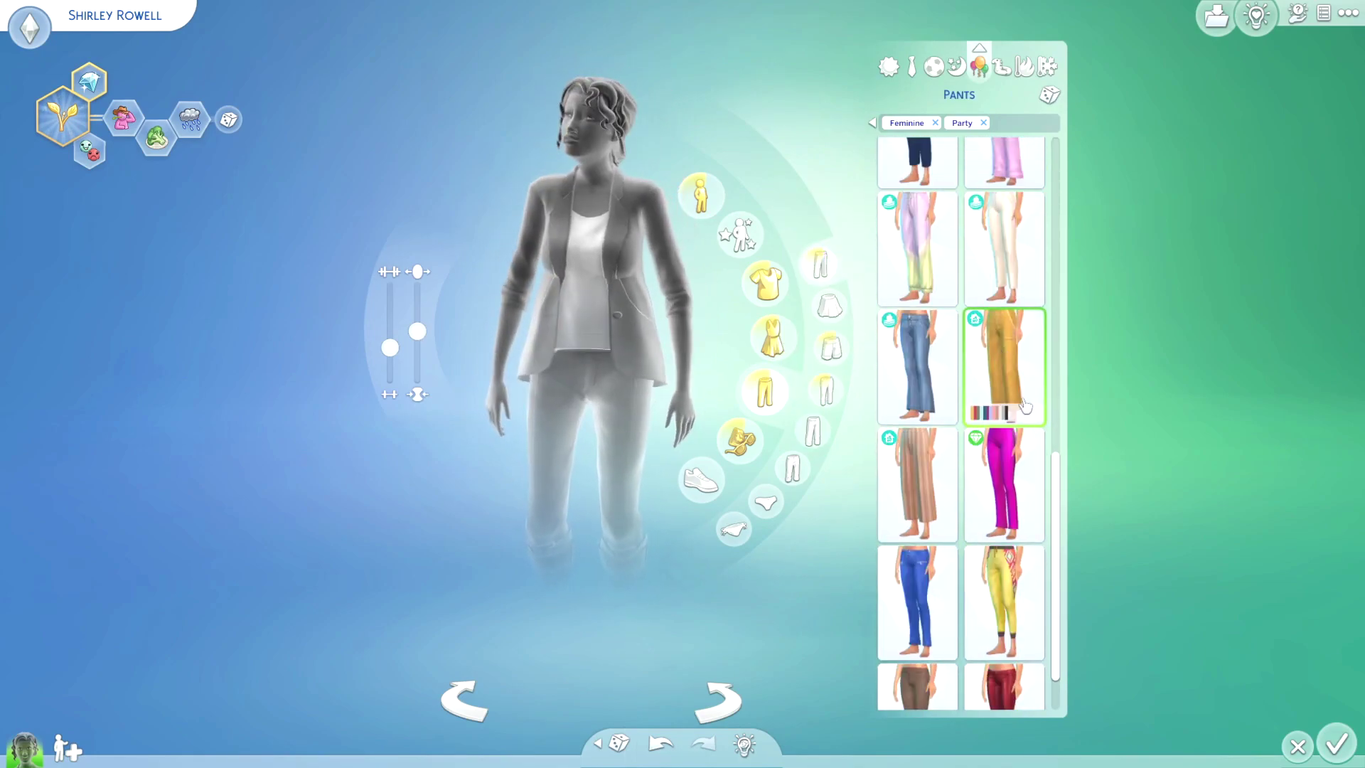
pyautogui.scroll(-1, 1022, 515)
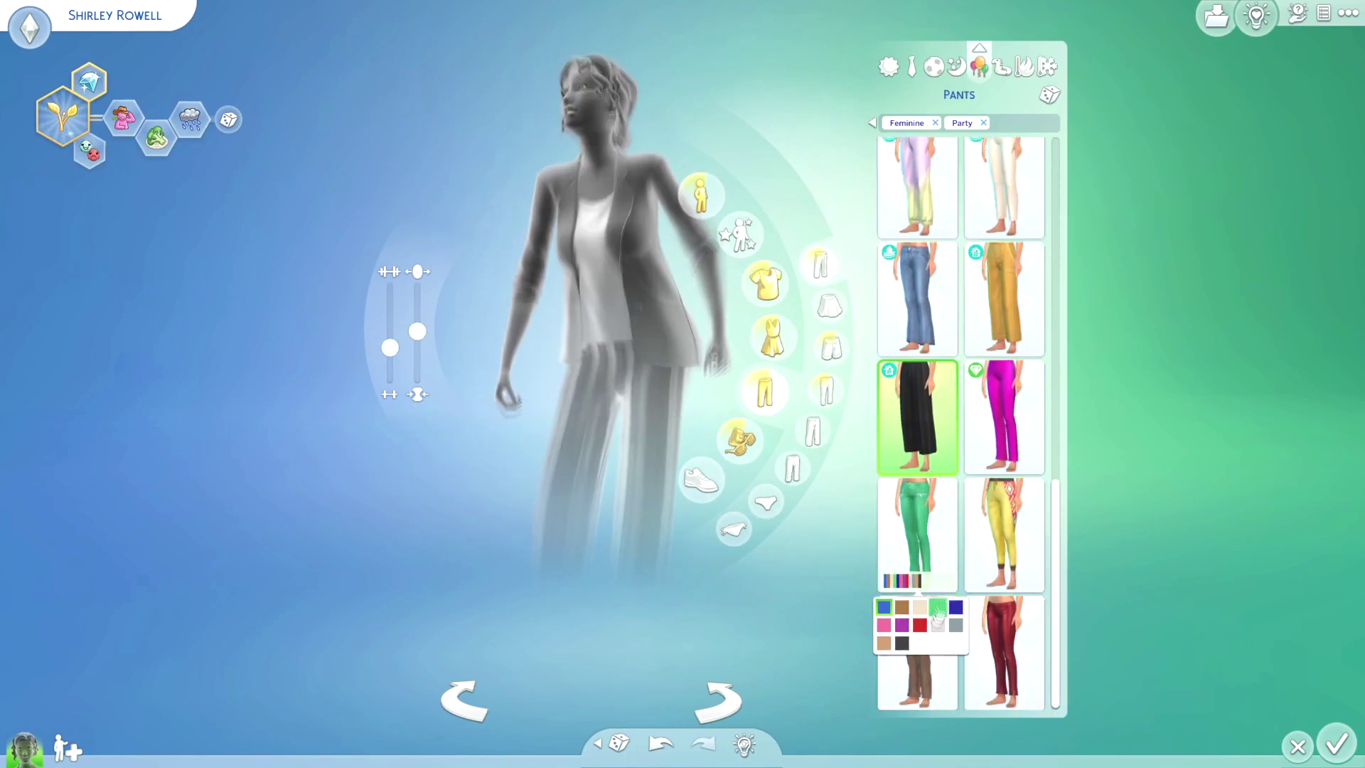
pyautogui.click(939, 653)
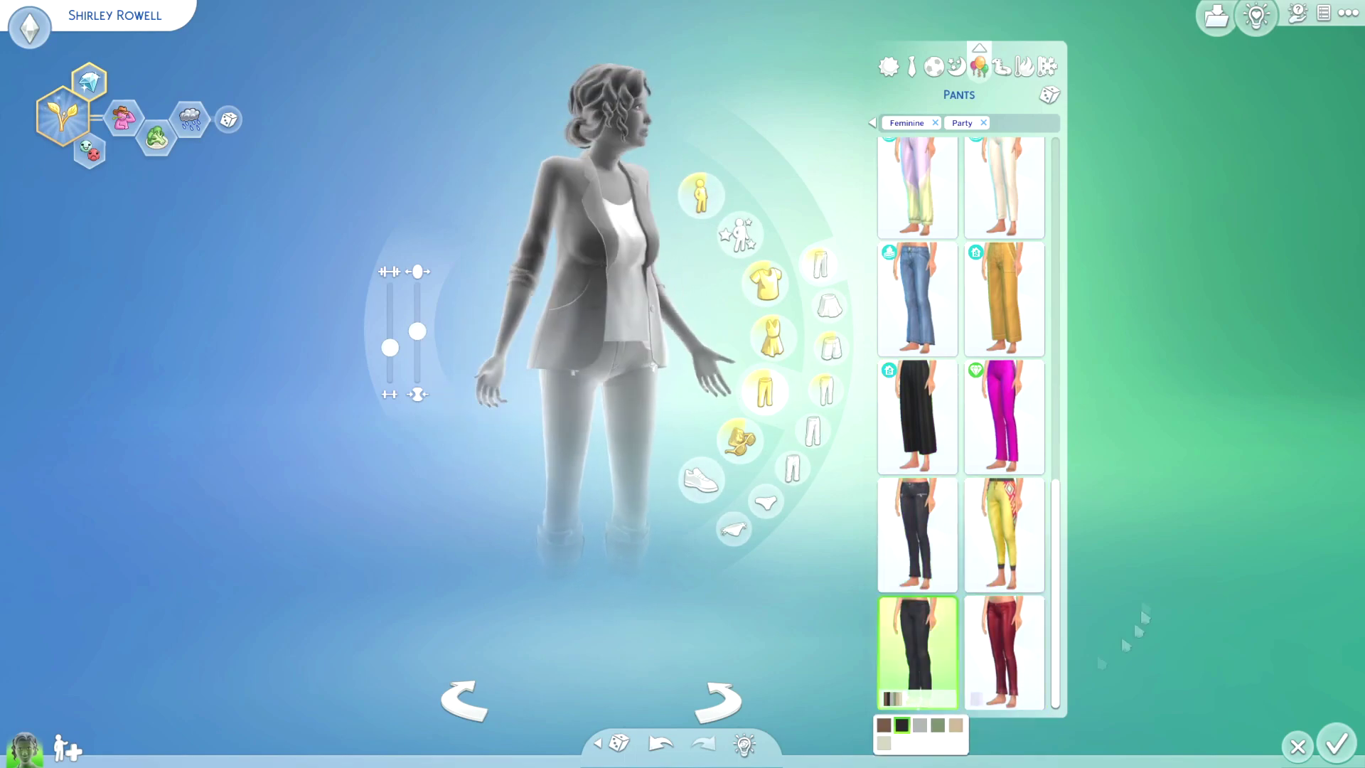
pyautogui.click(737, 525)
pyautogui.scroll(-3, 960, 427)
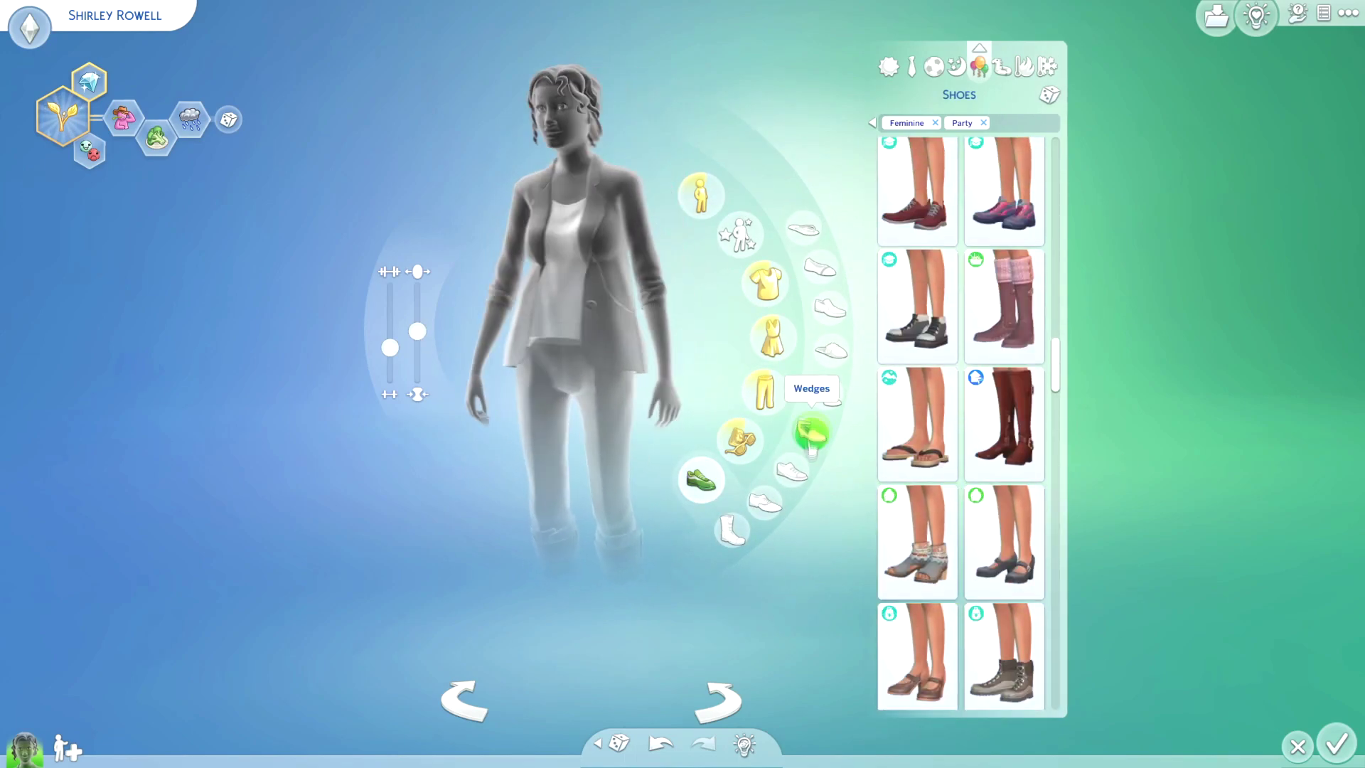
pyautogui.click(766, 501)
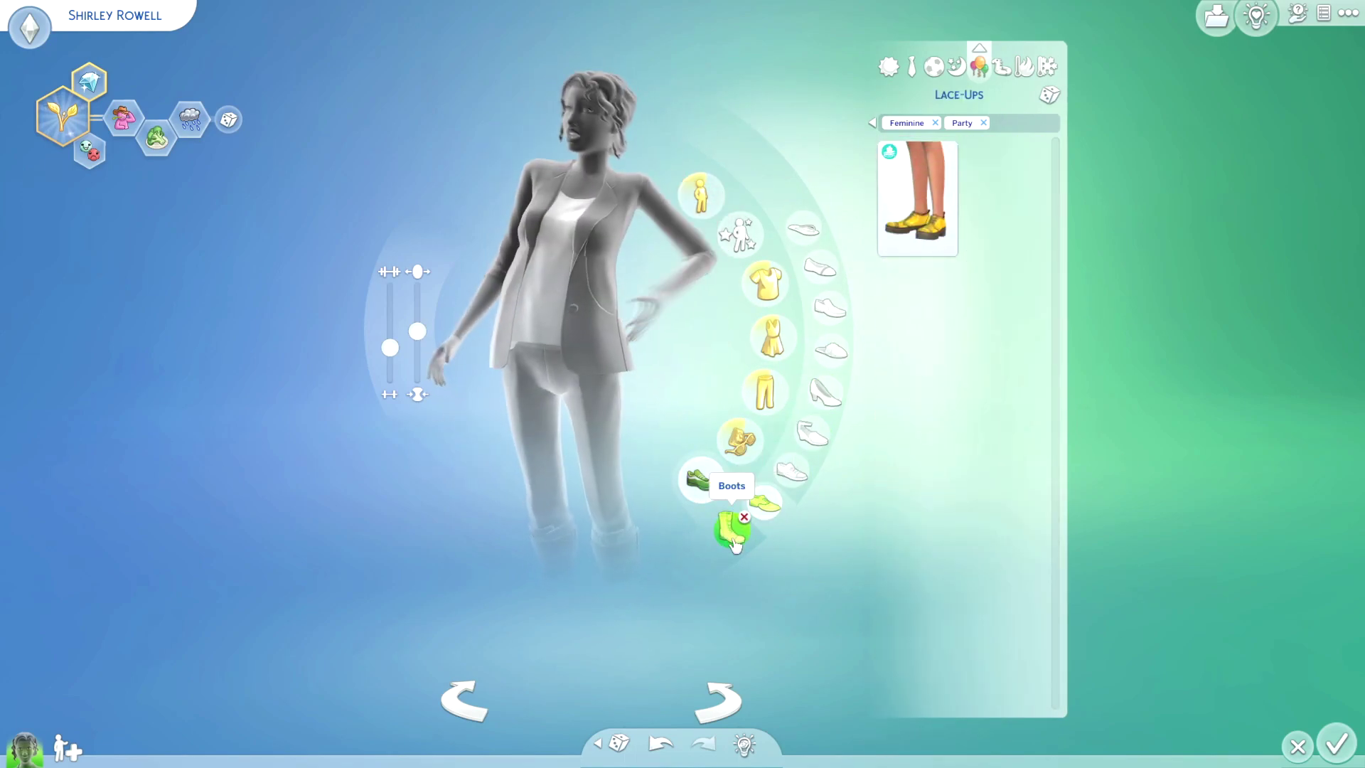
pyautogui.click(821, 272)
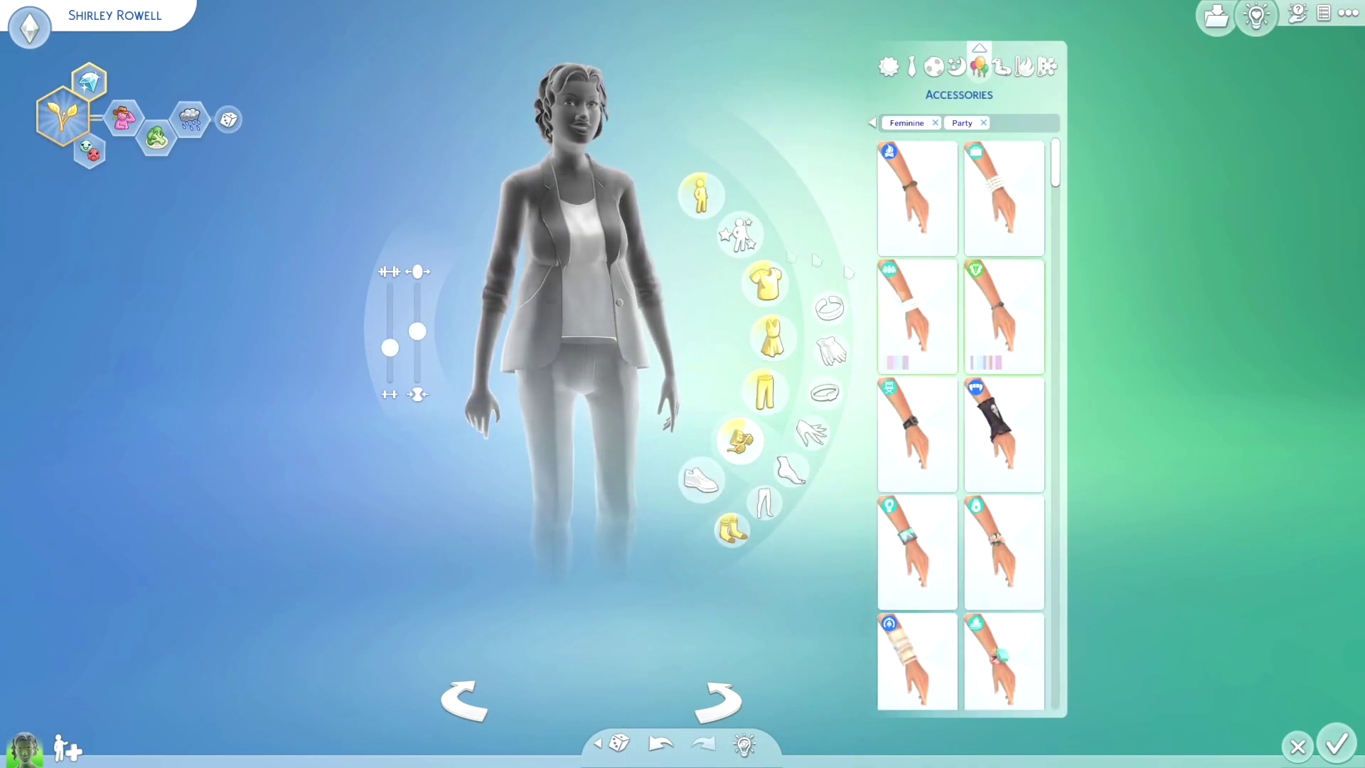
pyautogui.click(765, 502)
pyautogui.scroll(-5, 960, 426)
pyautogui.click(919, 581)
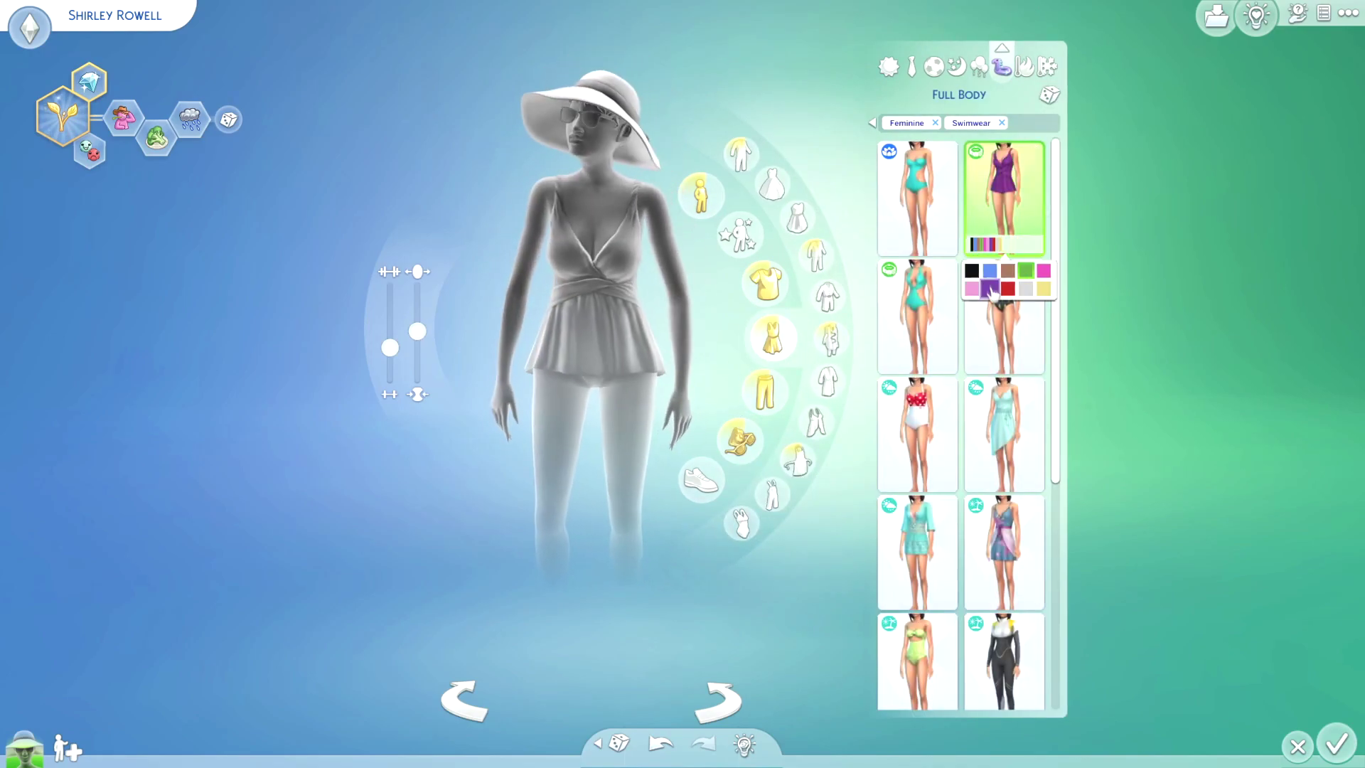
# On the hot-weather outfit, try sandals, then choose light flat shoes
pyautogui.click(1024, 67)
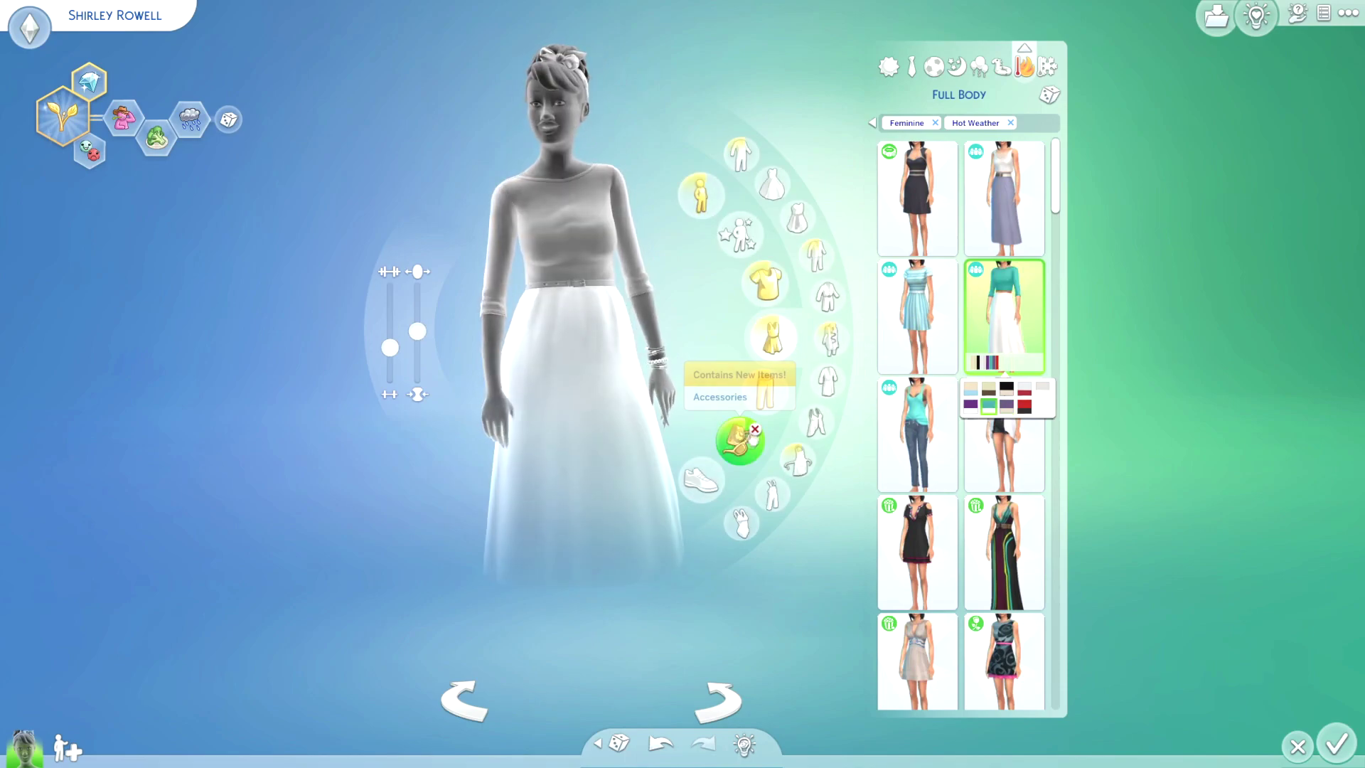
pyautogui.click(754, 429)
pyautogui.scroll(-5, 960, 427)
pyautogui.click(1002, 624)
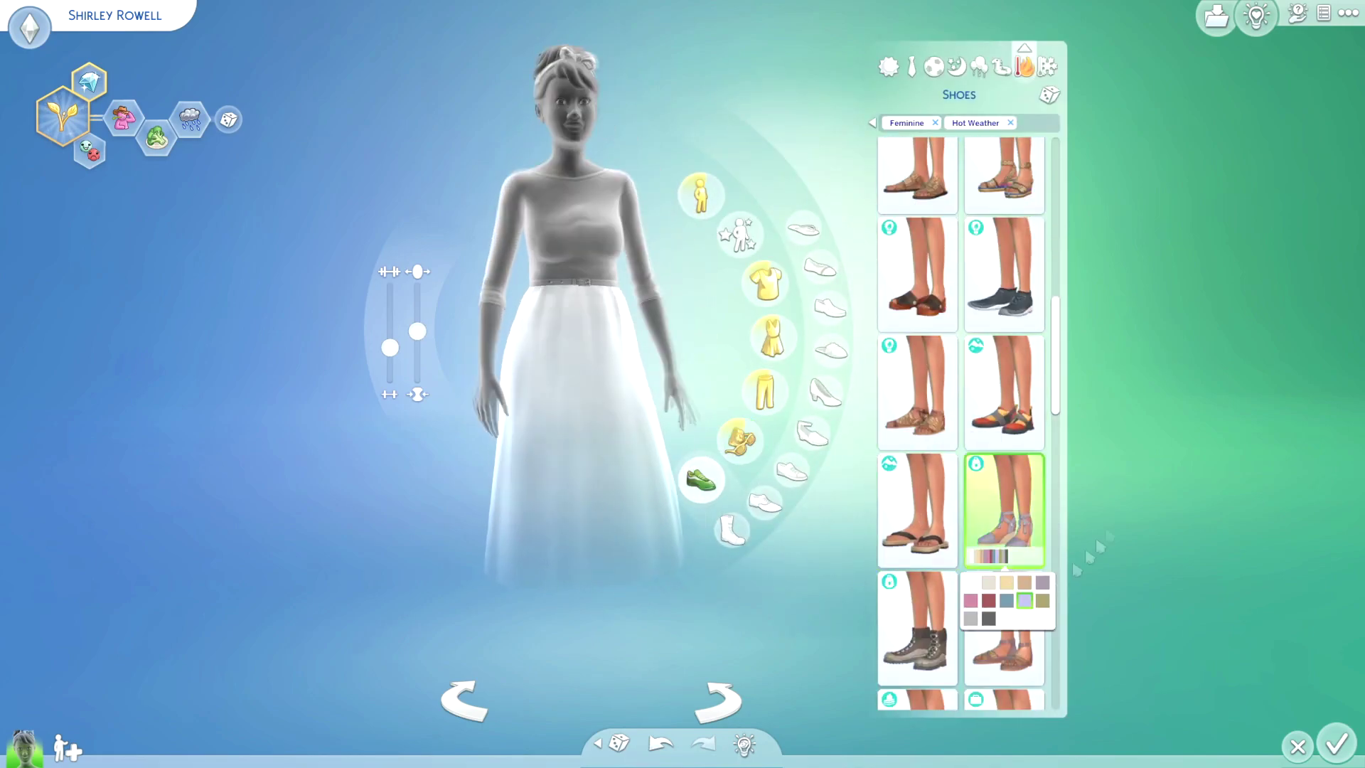
pyautogui.scroll(-4, 960, 427)
pyautogui.click(1003, 549)
pyautogui.click(765, 279)
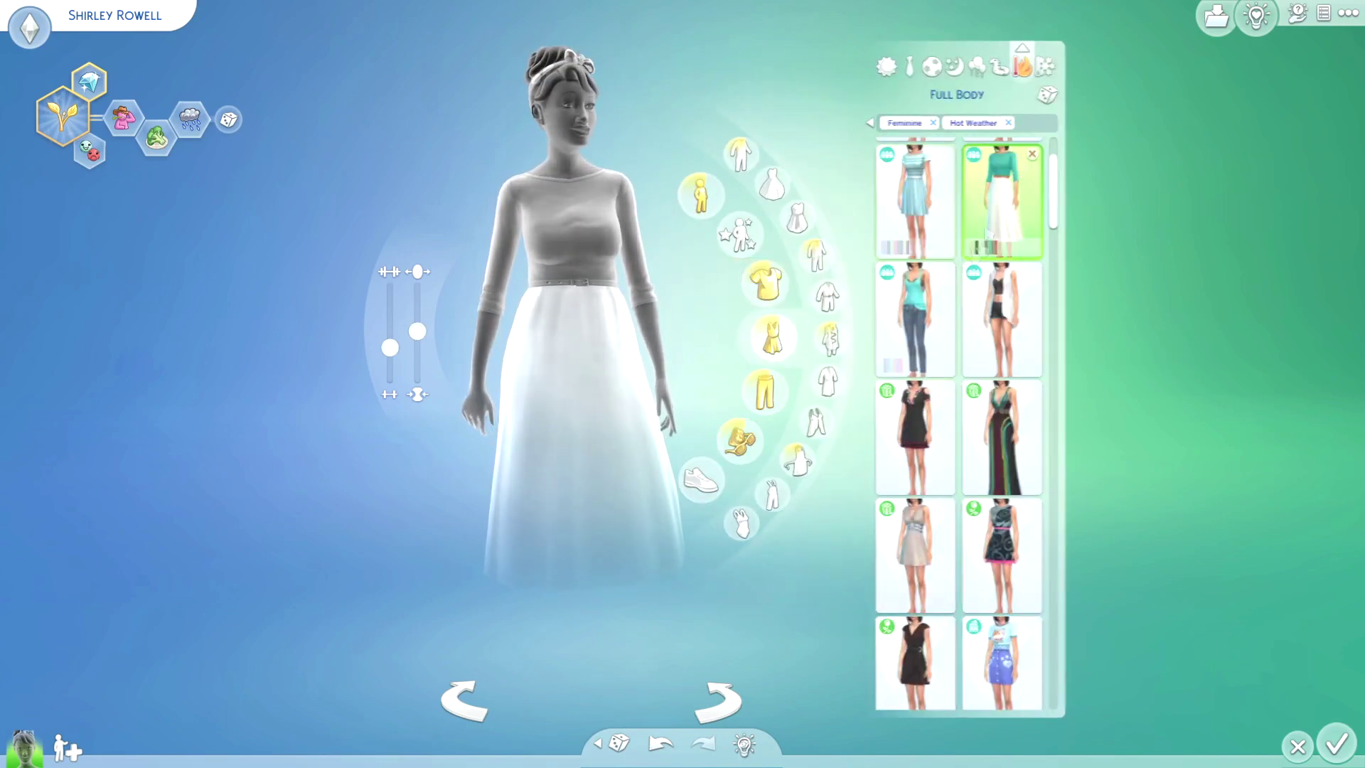
# Give the cold-weather look a quilted jacket over a turtleneck, then dark pants and boots
pyautogui.click(1051, 66)
pyautogui.click(764, 285)
pyautogui.scroll(-3, 960, 426)
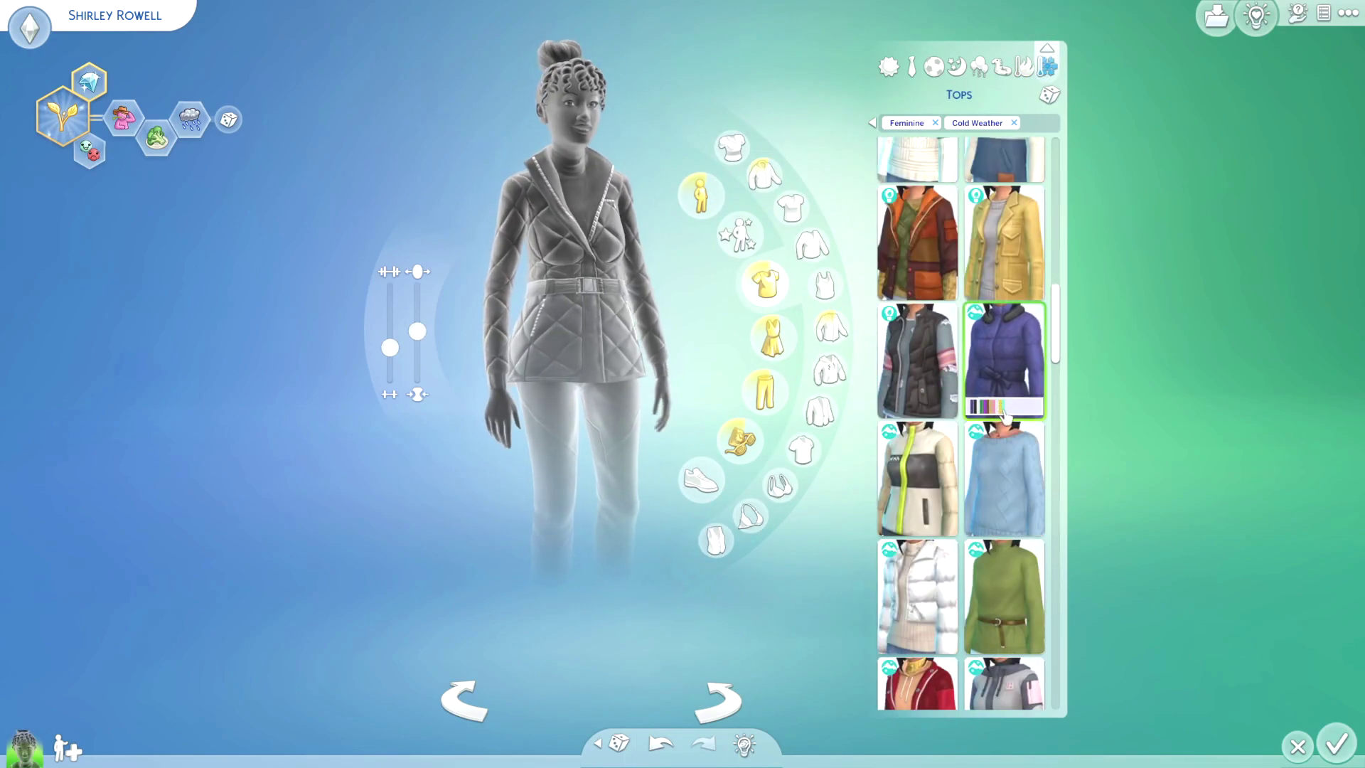
pyautogui.scroll(-4, 981, 406)
pyautogui.scroll(-3, 999, 394)
pyautogui.scroll(-3, 999, 394)
pyautogui.scroll(-2, 1000, 390)
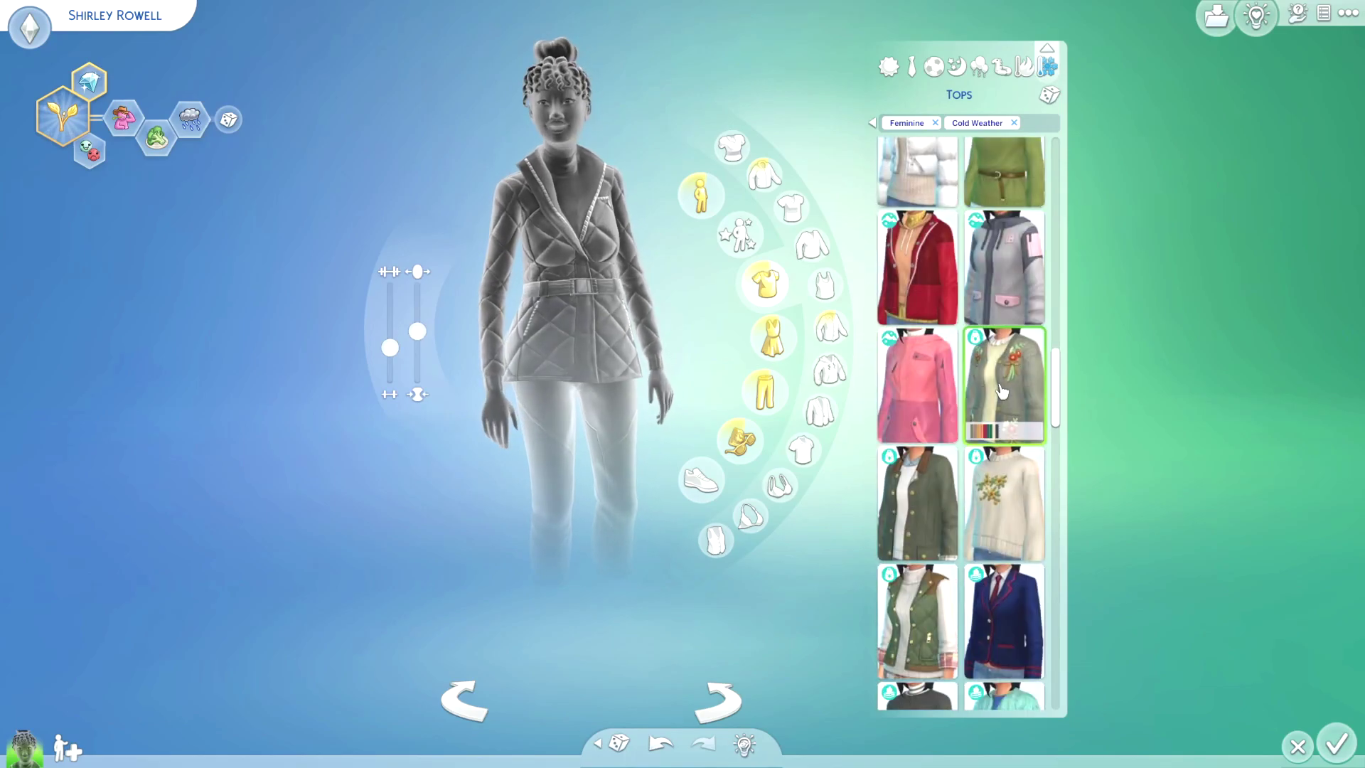
pyautogui.scroll(-2, 1002, 379)
pyautogui.scroll(-2, 1007, 368)
pyautogui.scroll(-4, 1007, 371)
pyautogui.scroll(-4, 1003, 372)
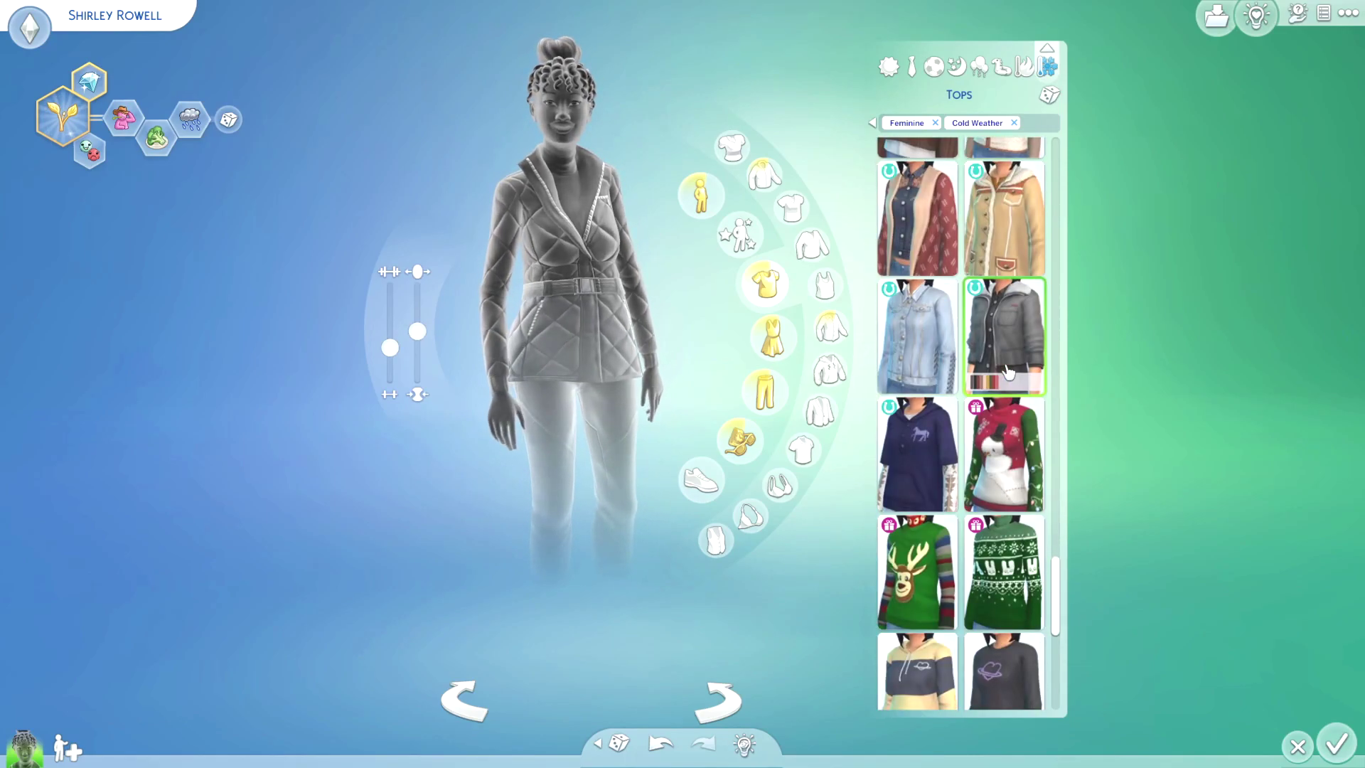
pyautogui.scroll(-4, 997, 373)
pyautogui.scroll(-3, 992, 373)
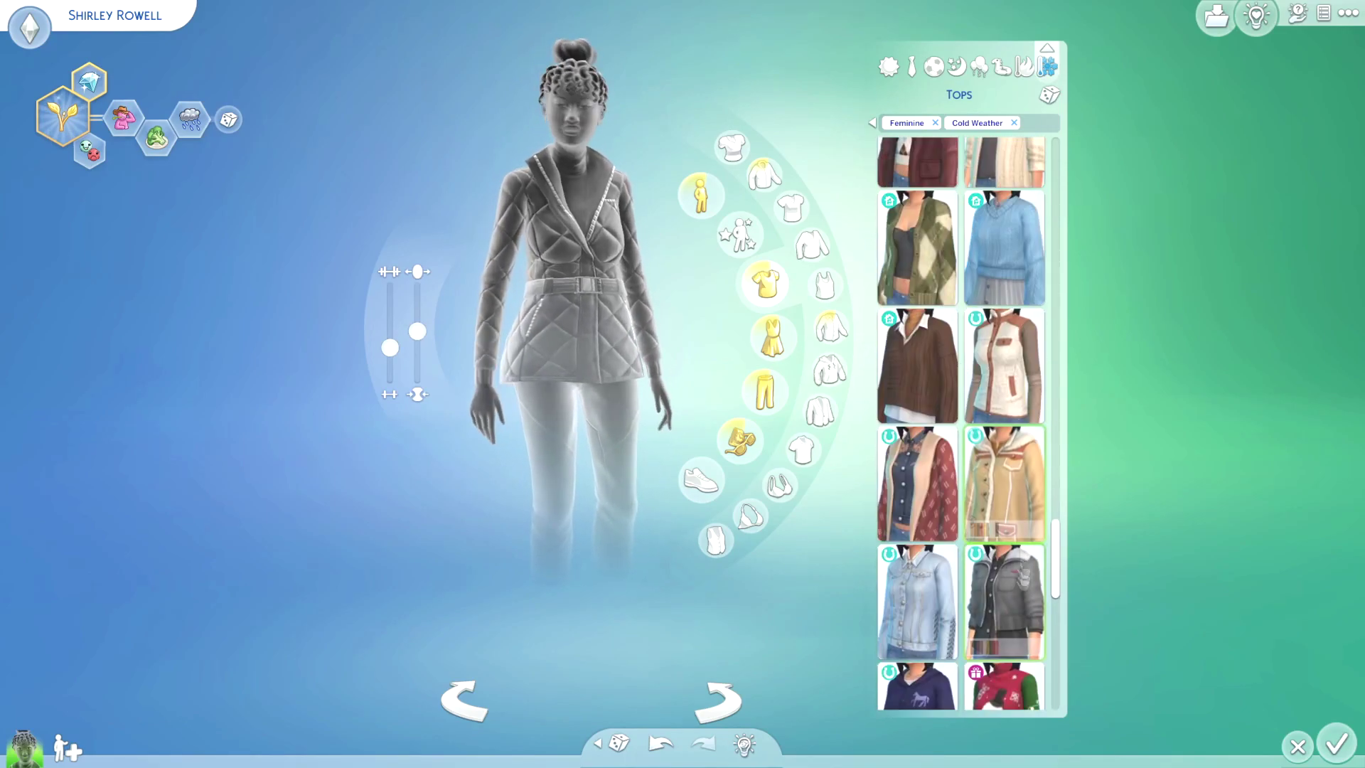
pyautogui.click(768, 284)
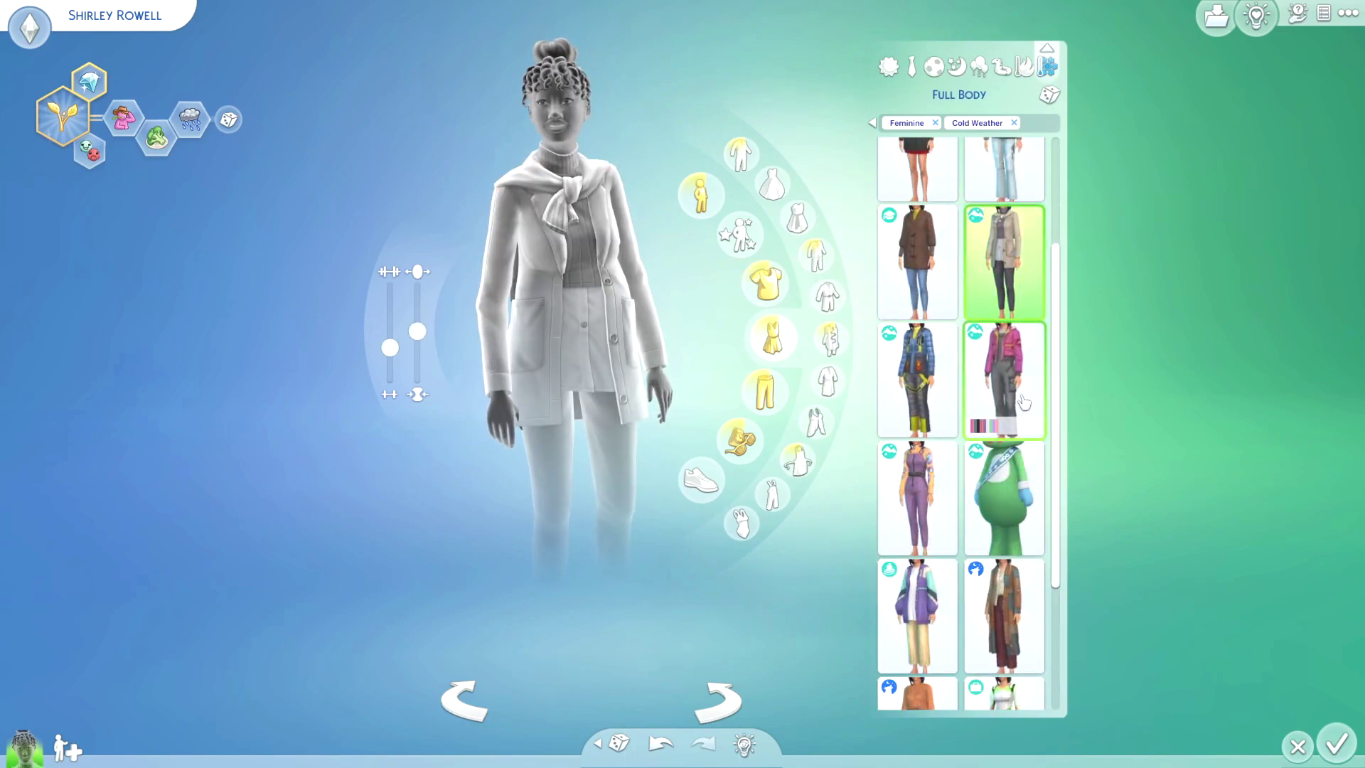
pyautogui.click(768, 284)
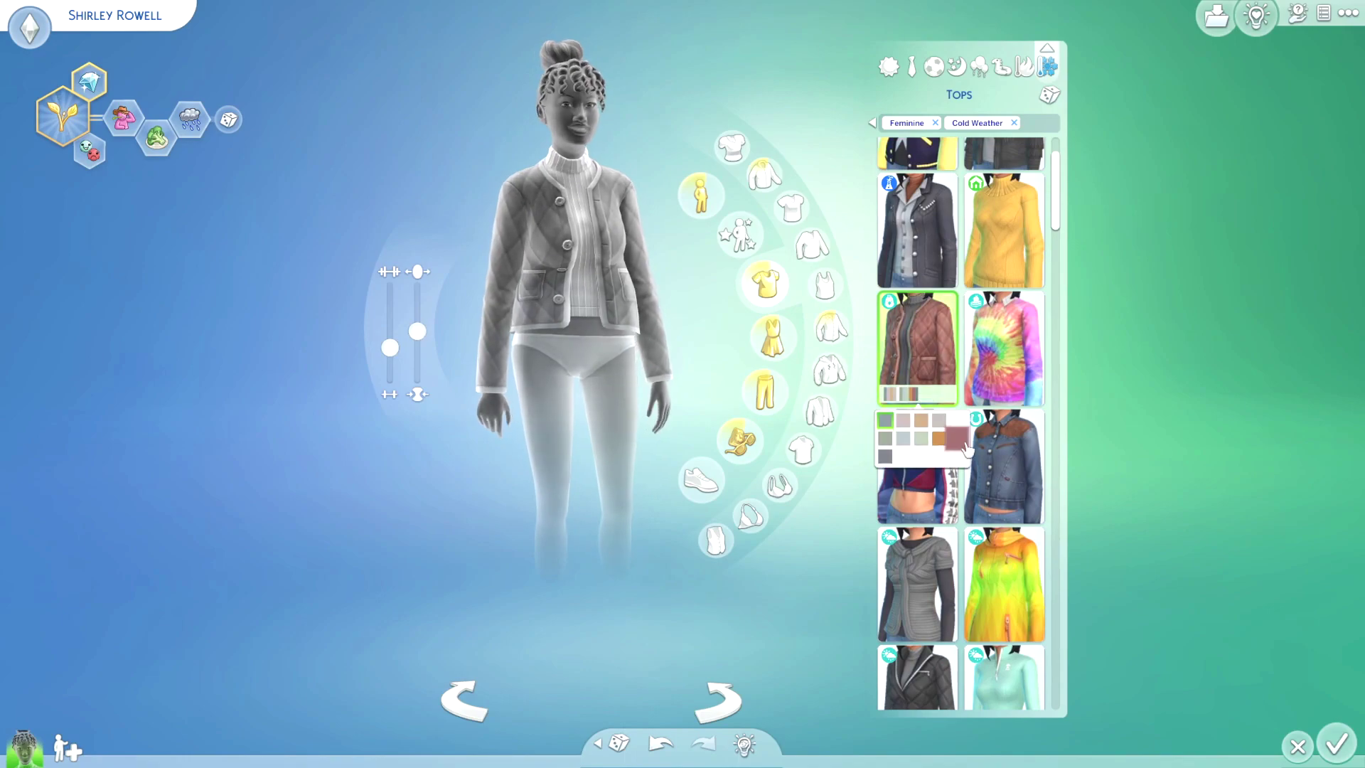
pyautogui.click(765, 392)
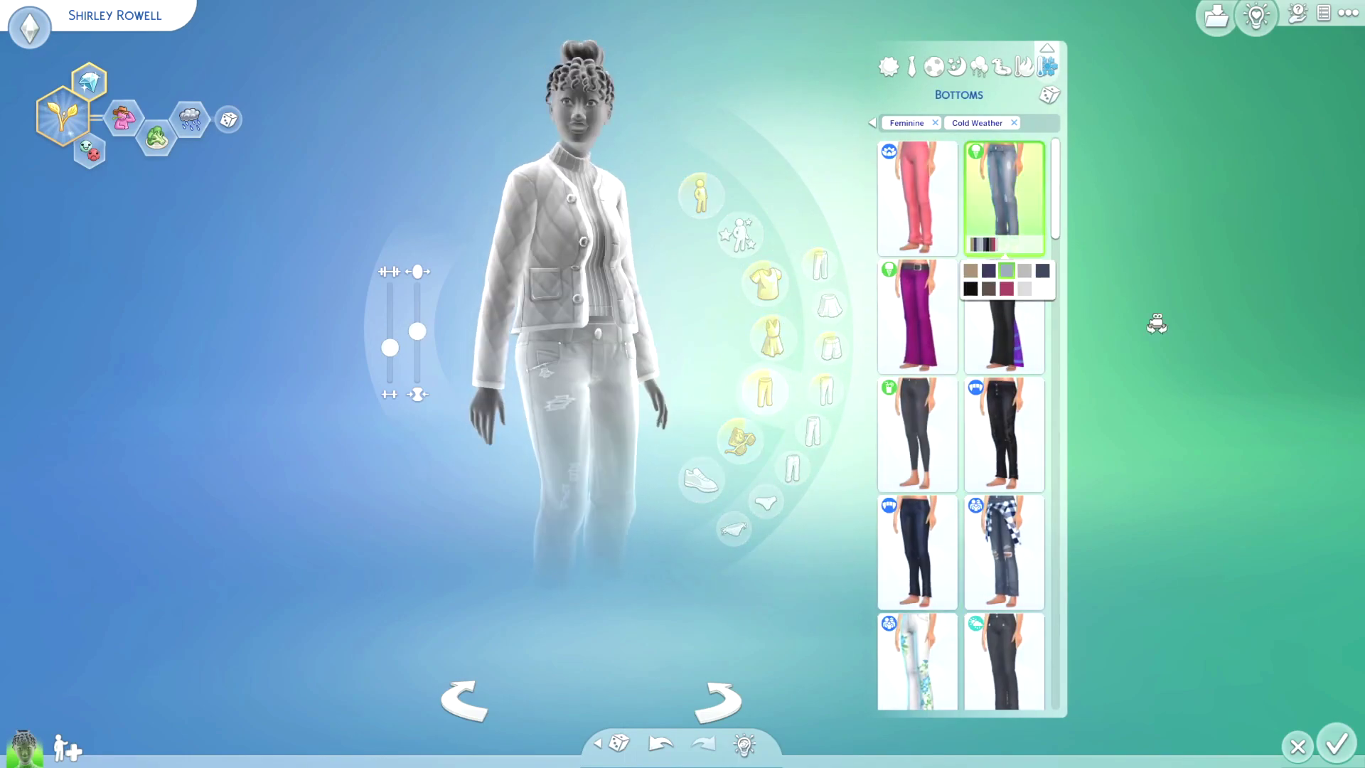
pyautogui.scroll(-3, 960, 427)
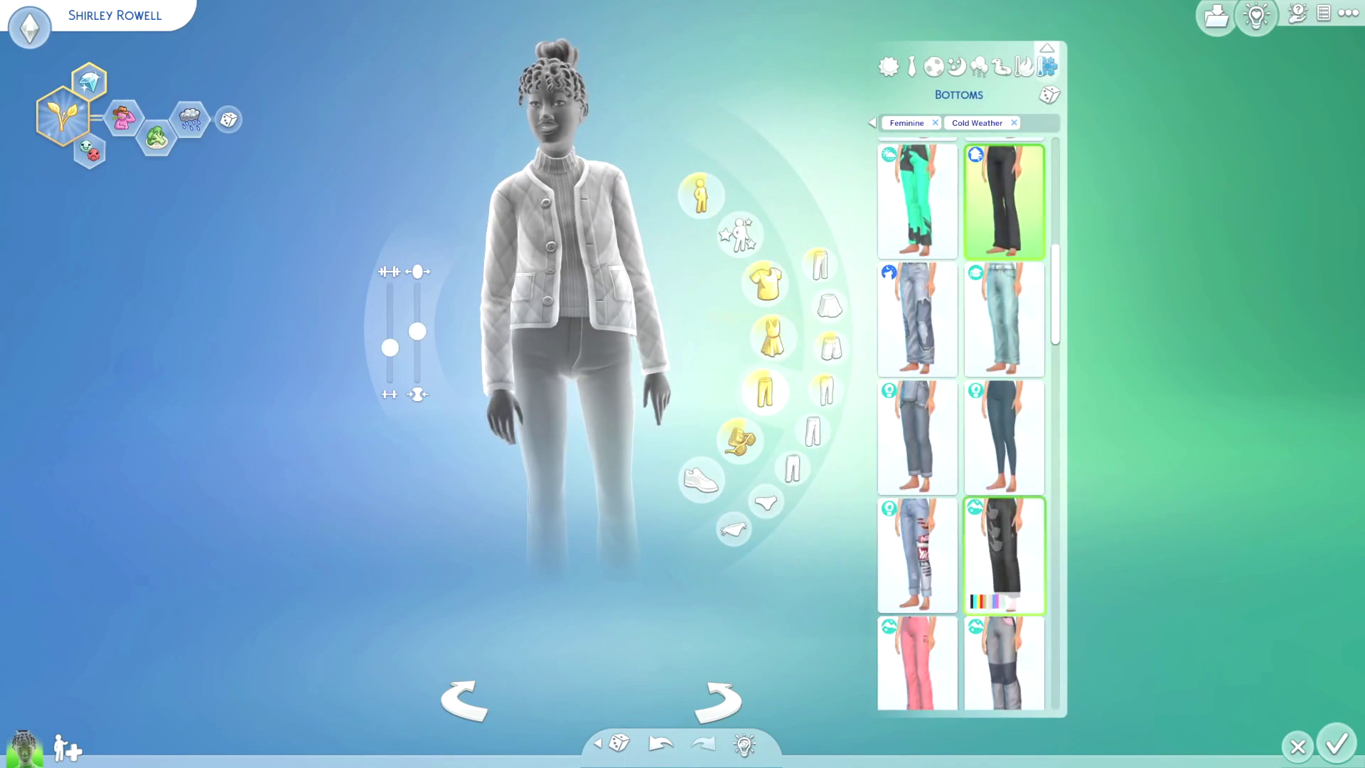
pyautogui.click(702, 479)
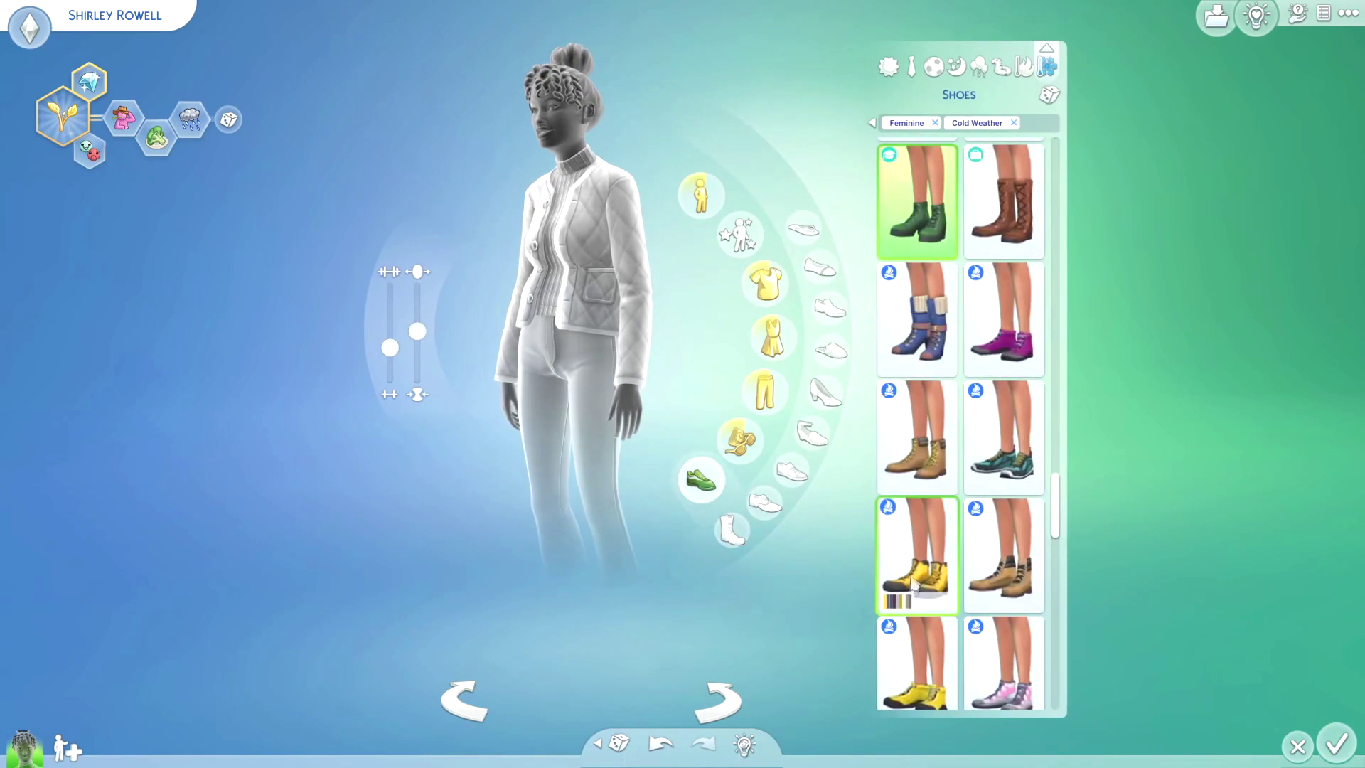
pyautogui.scroll(-5, 923, 584)
pyautogui.scroll(4, 950, 513)
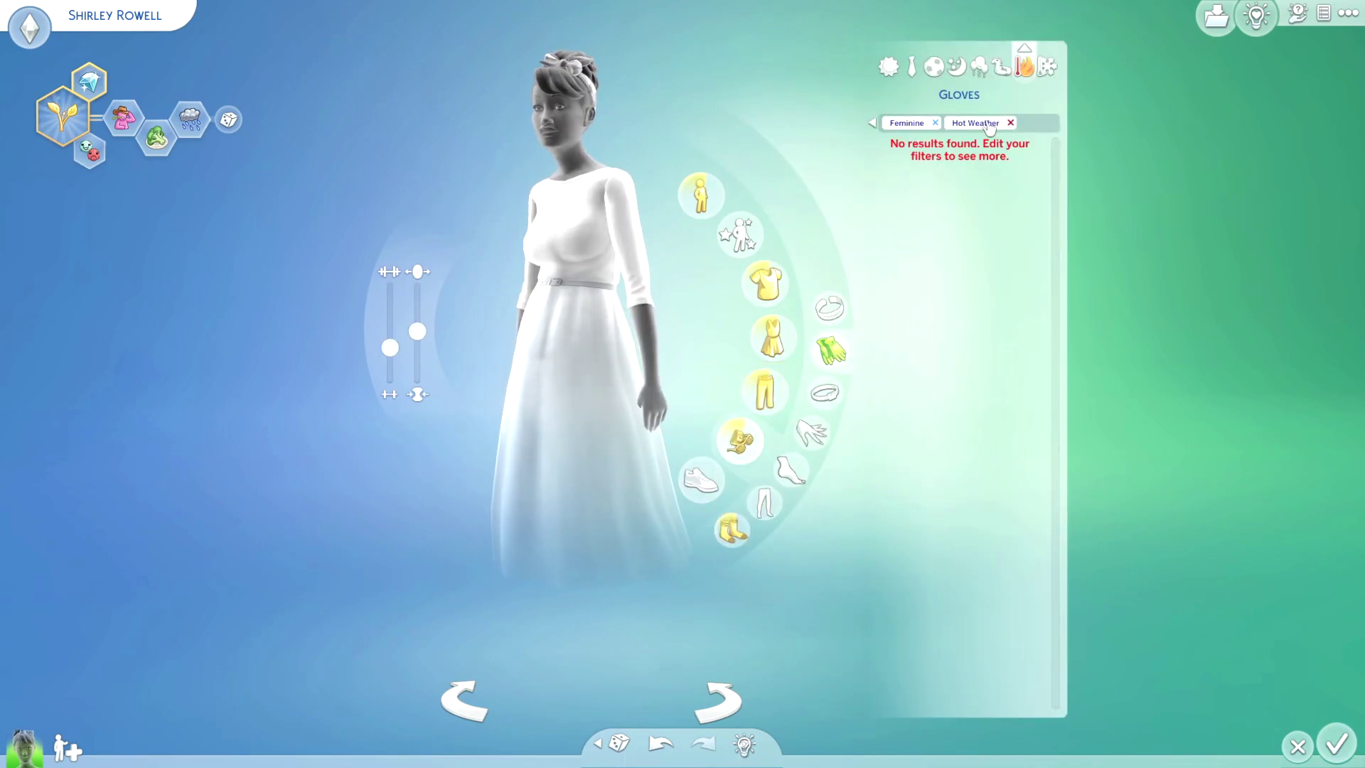
pyautogui.scroll(-5, 960, 426)
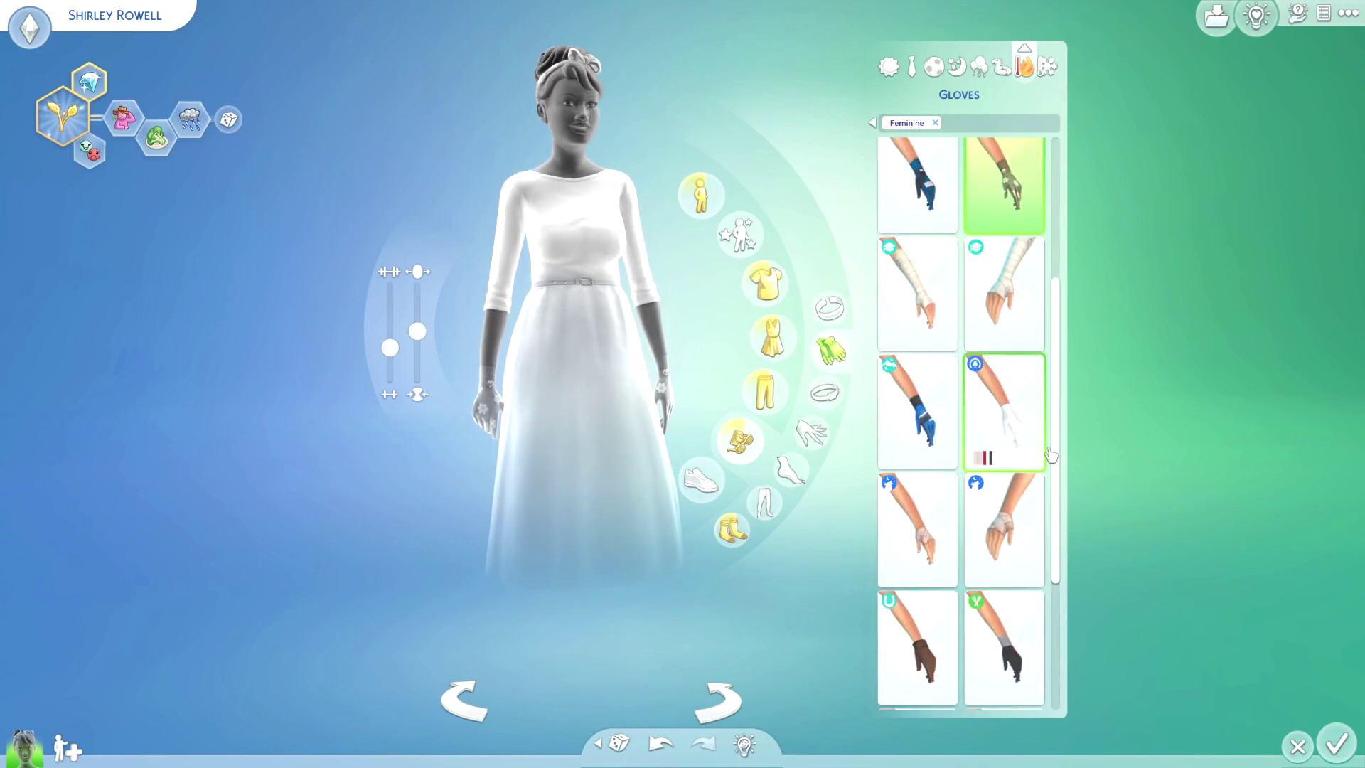
# Put a pair of black gloves on the hot-weather look
pyautogui.click(996, 426)
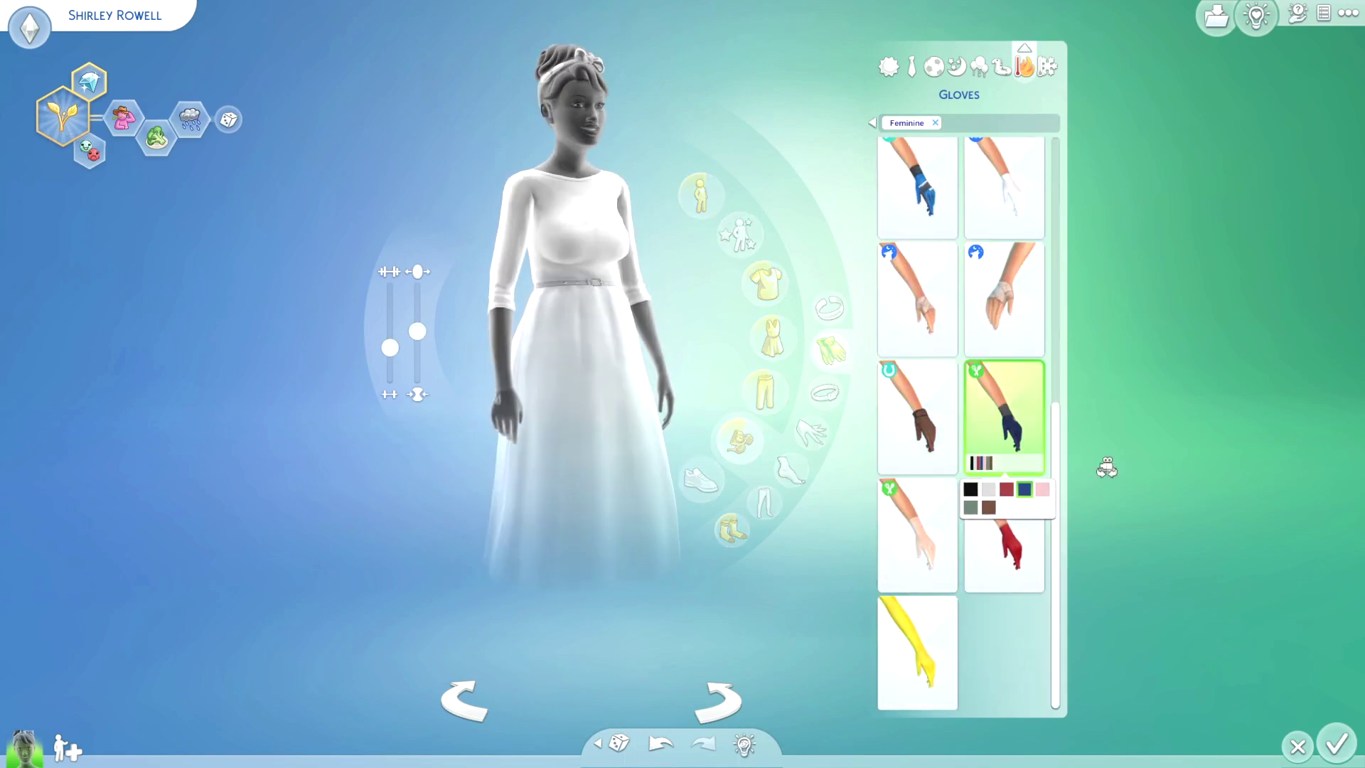
pyautogui.scroll(3, 1004, 533)
pyautogui.scroll(-3, 1003, 535)
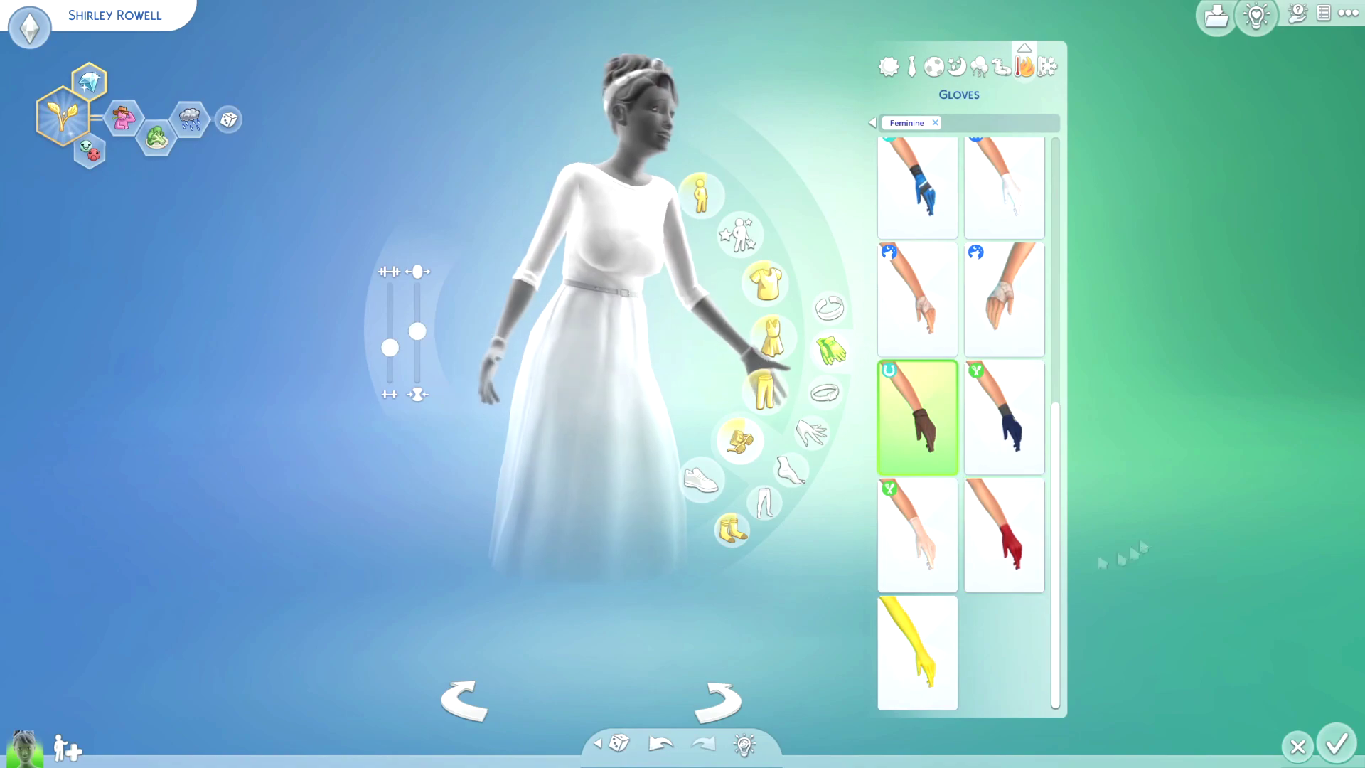